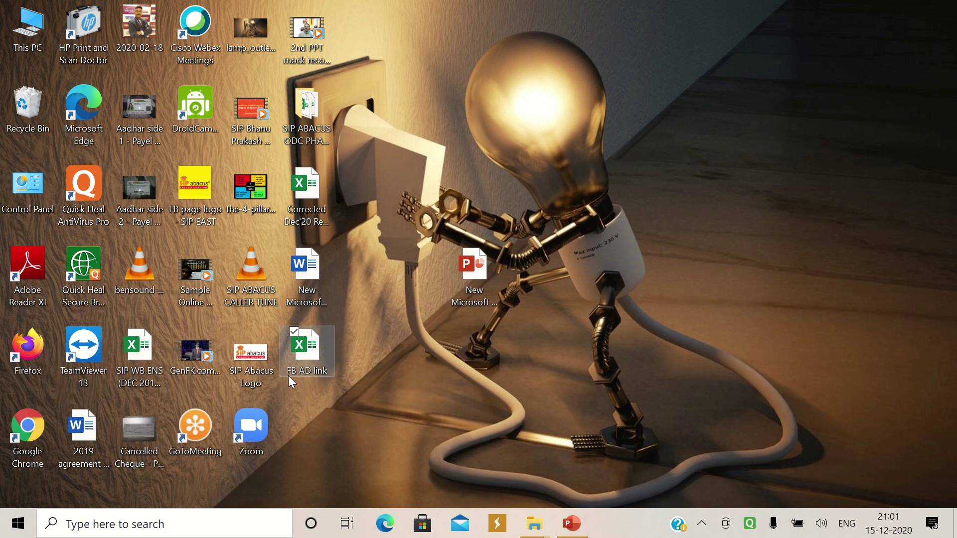
# Step: Open the FB AD link workbook from the desktop, follow the spreadsheet link in cell A1, and close the resulting browser window
pyautogui.doubleClick(305, 344)
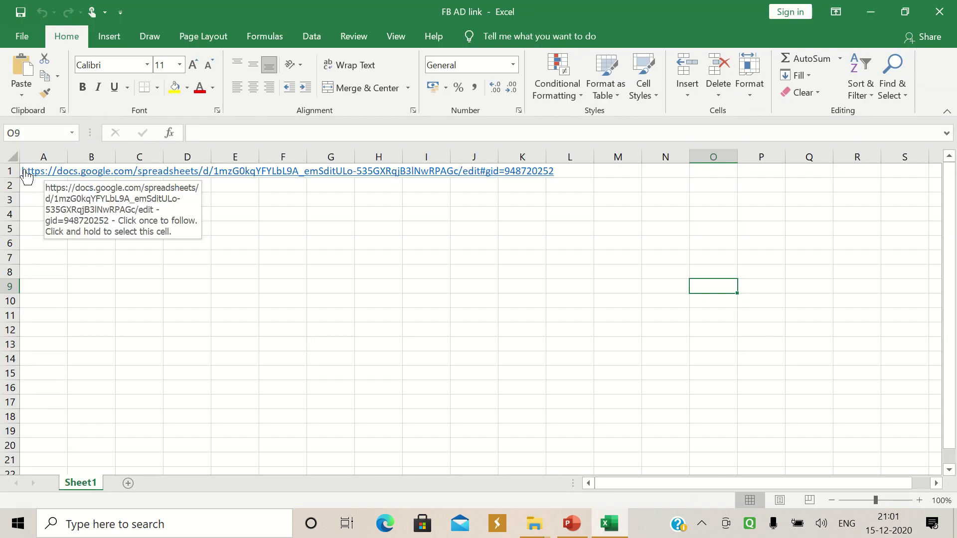
pyautogui.click(528, 212)
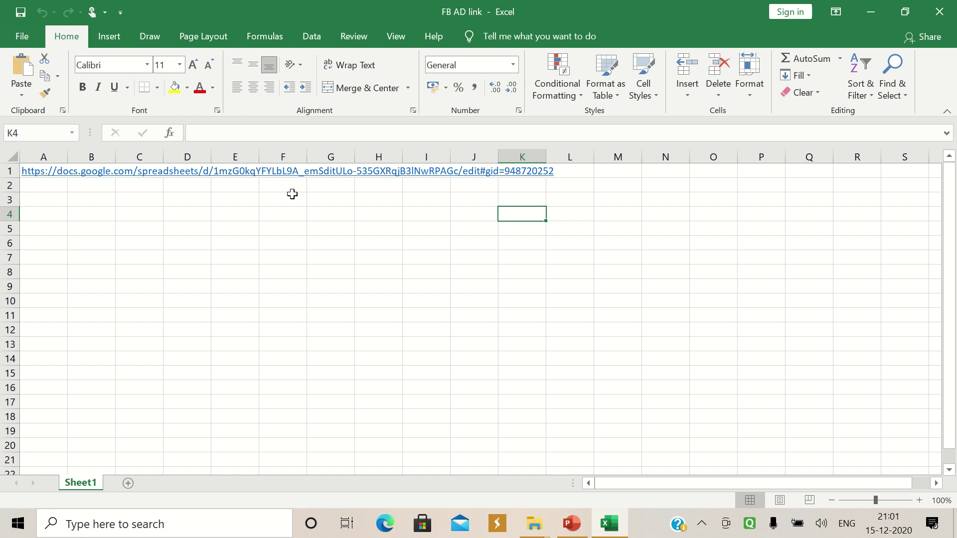
pyautogui.click(60, 172)
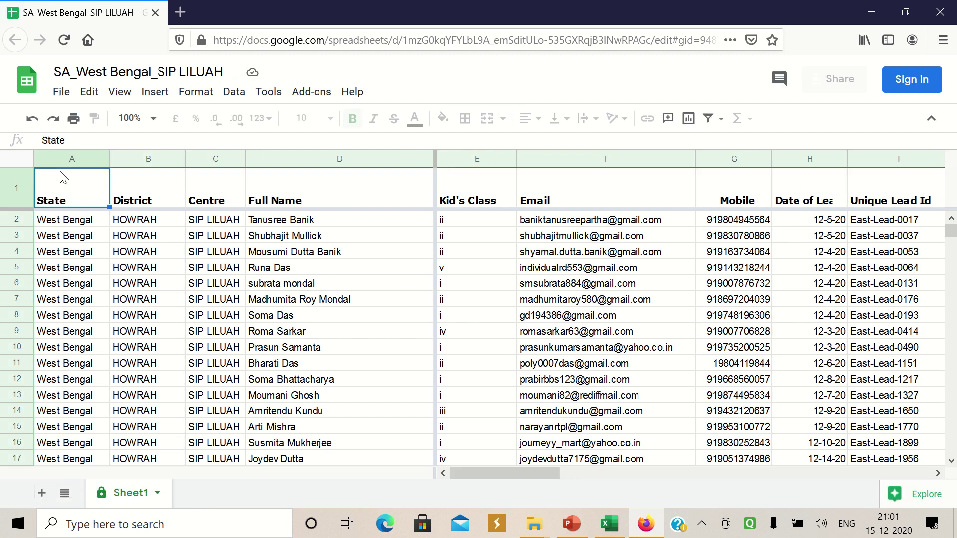
pyautogui.click(944, 12)
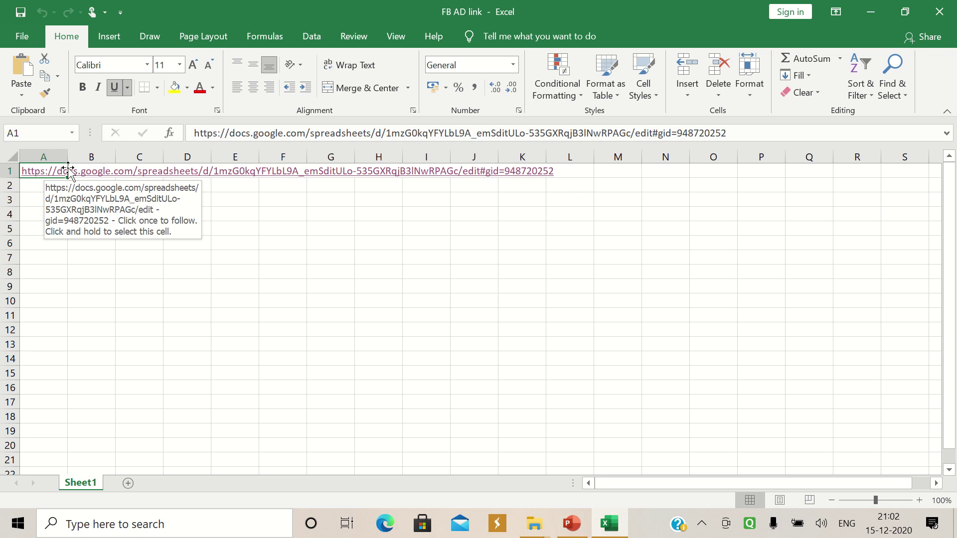
# Step: Copy the row 1 cells A1:L1 containing the spreadsheet link and minimize the workbook
pyautogui.moveTo(593, 174); pyautogui.dragTo(68, 163)
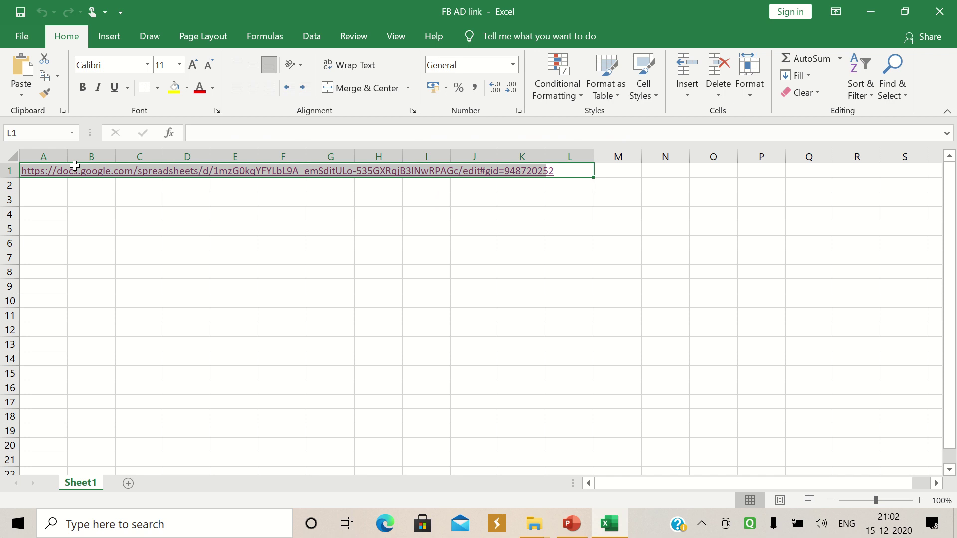
pyautogui.rightClick(78, 169)
pyautogui.click(89, 155)
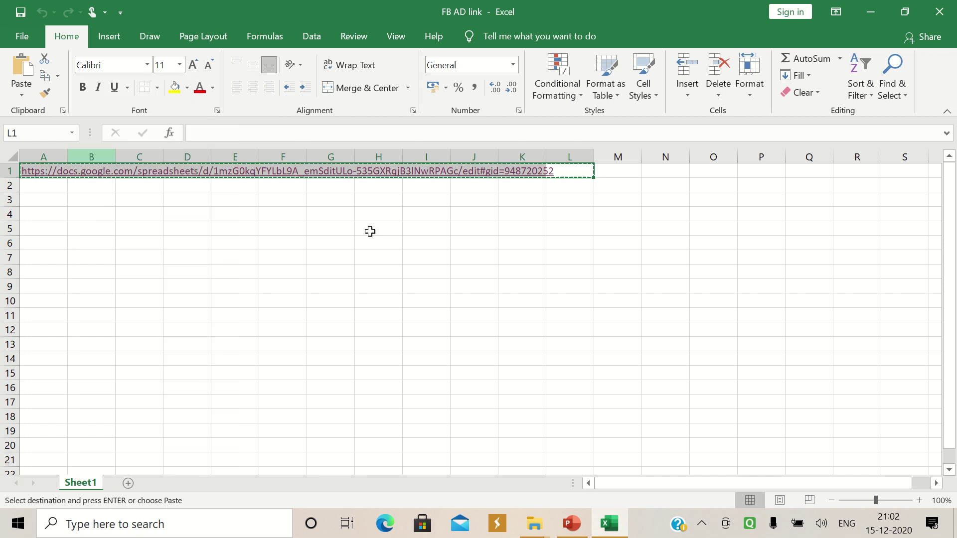
pyautogui.click(878, 11)
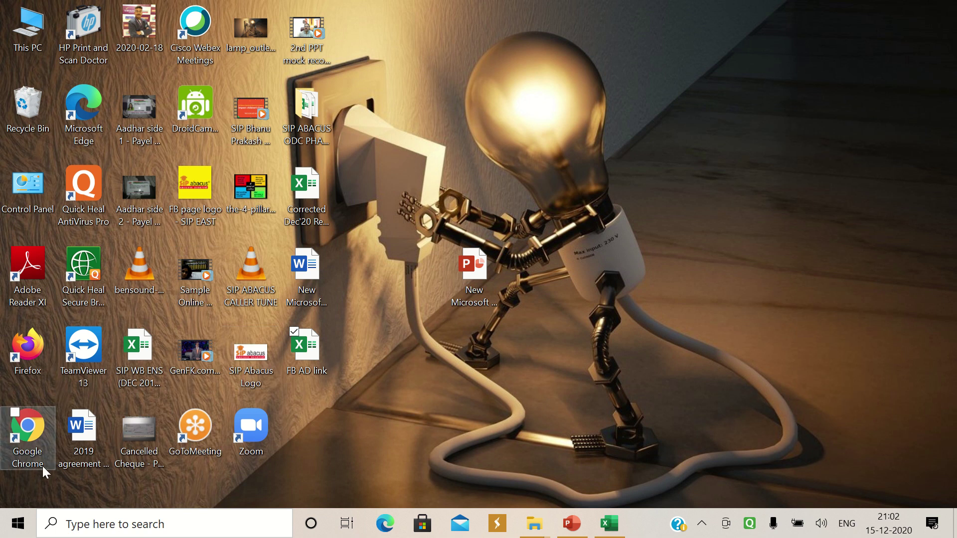
# Step: Switch to Firefox and load the copied Google Sheets link from the address bar
pyautogui.doubleClick(49, 352)
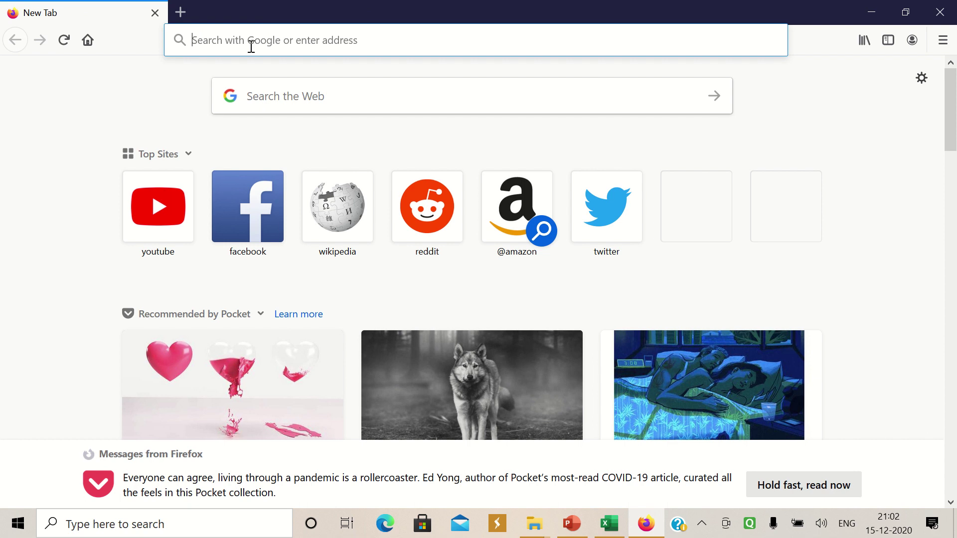
pyautogui.rightClick(251, 46)
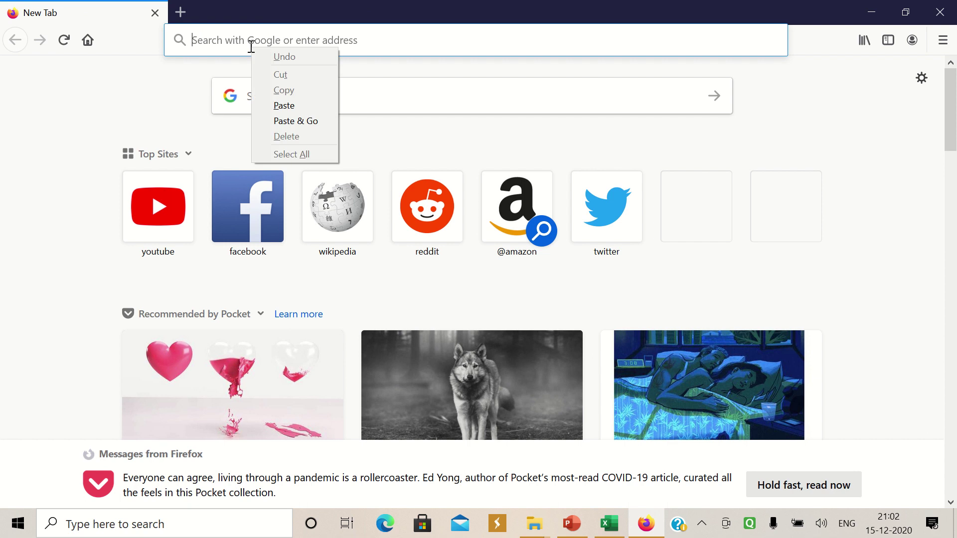
pyautogui.click(294, 105)
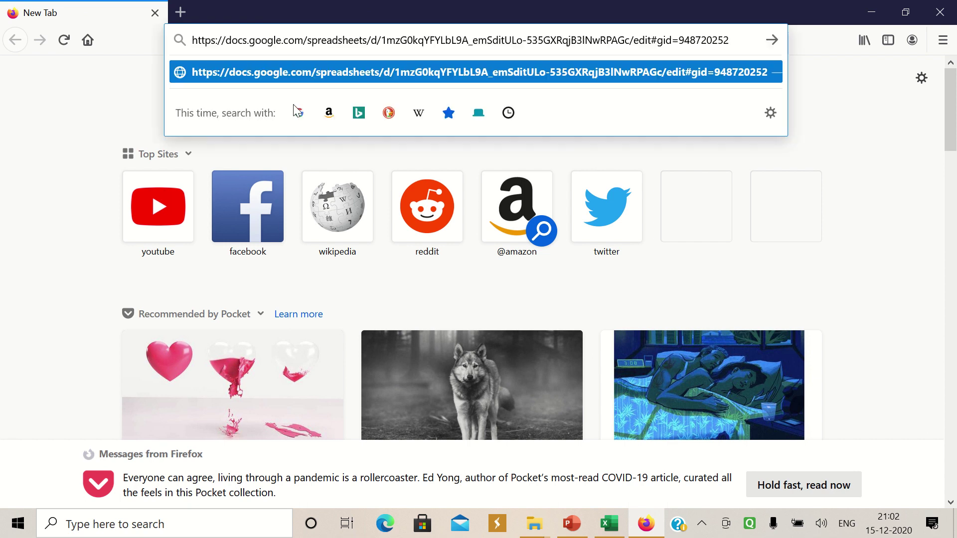
pyautogui.press('Return')
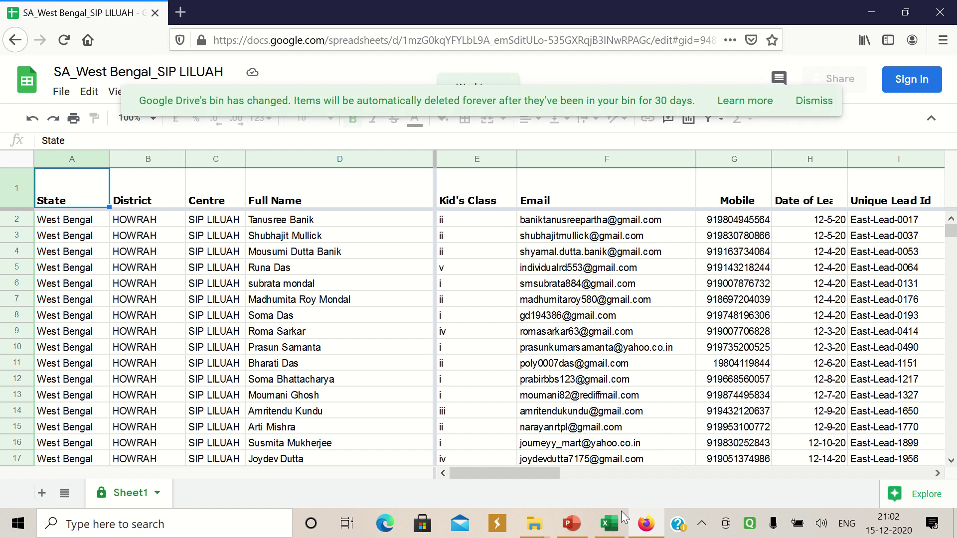
# Step: Compare the link in the Excel workbook with the address of the sheet opened in Firefox
pyautogui.click(609, 523)
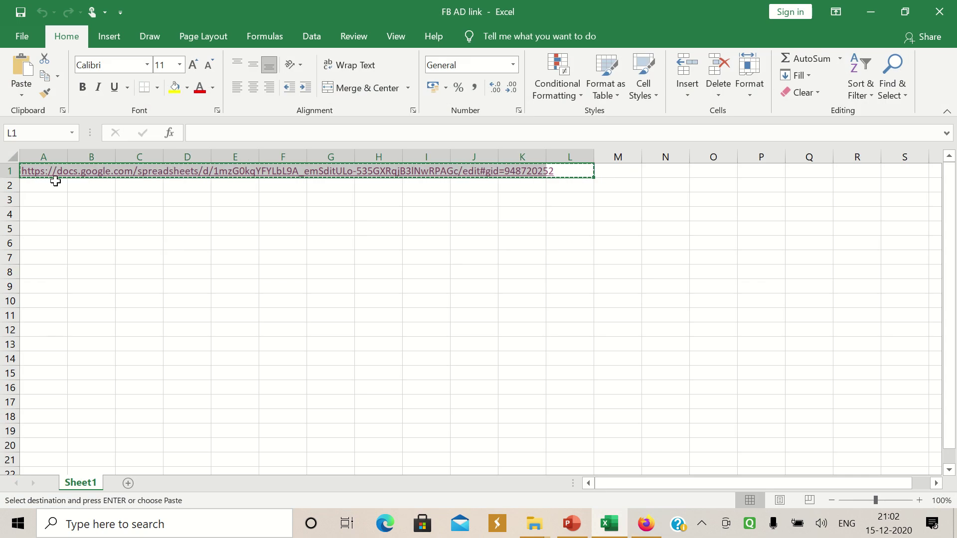
pyautogui.click(647, 524)
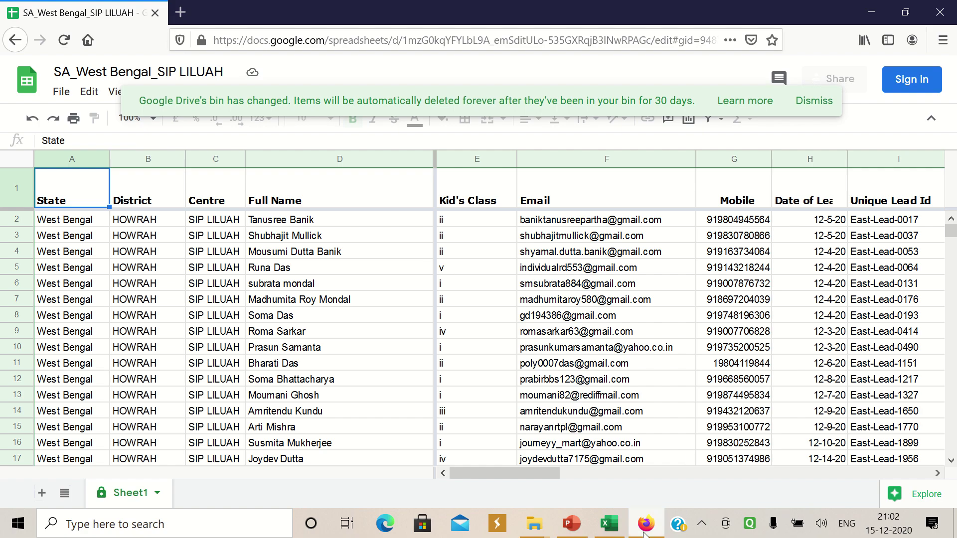
pyautogui.click(609, 523)
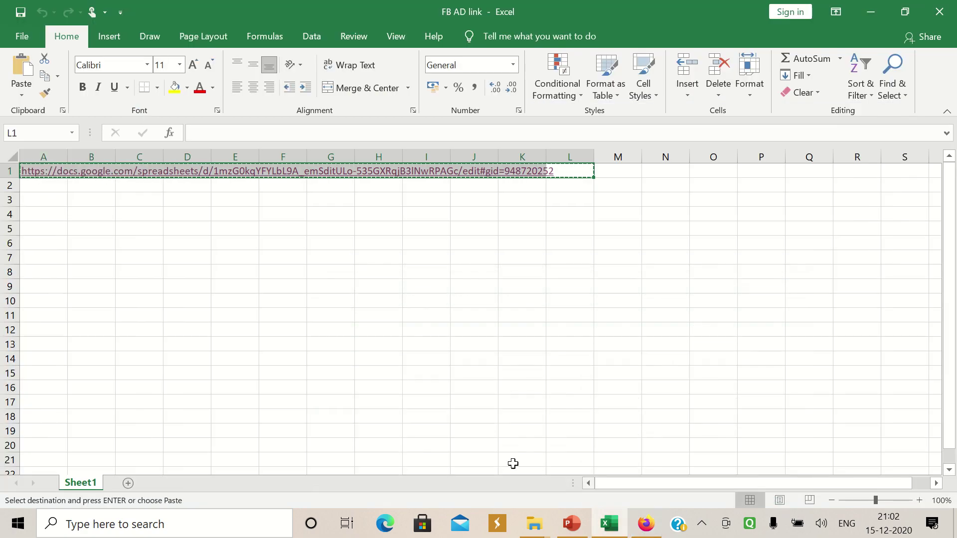
pyautogui.click(646, 524)
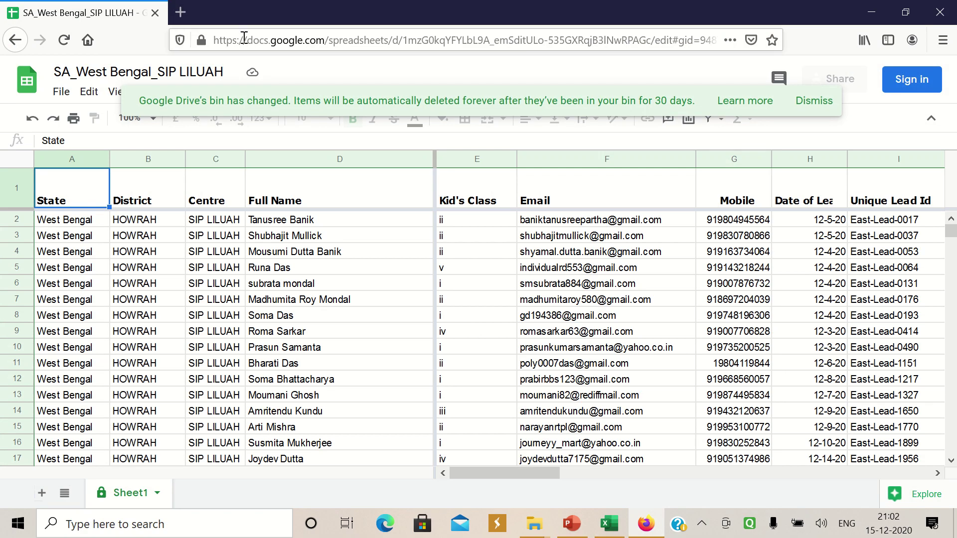
pyautogui.click(215, 44)
pyautogui.moveTo(216, 44); pyautogui.dragTo(824, 41)
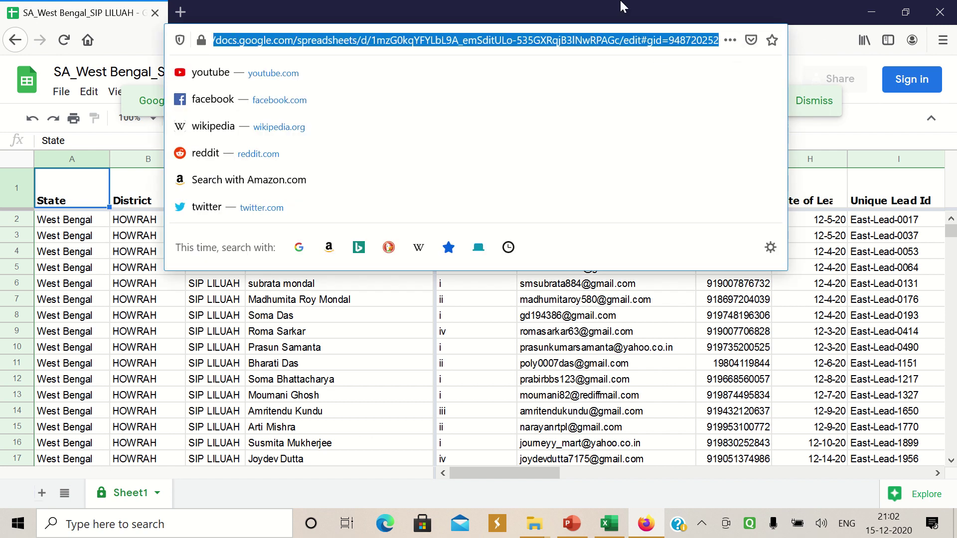
pyautogui.moveTo(623, 7)
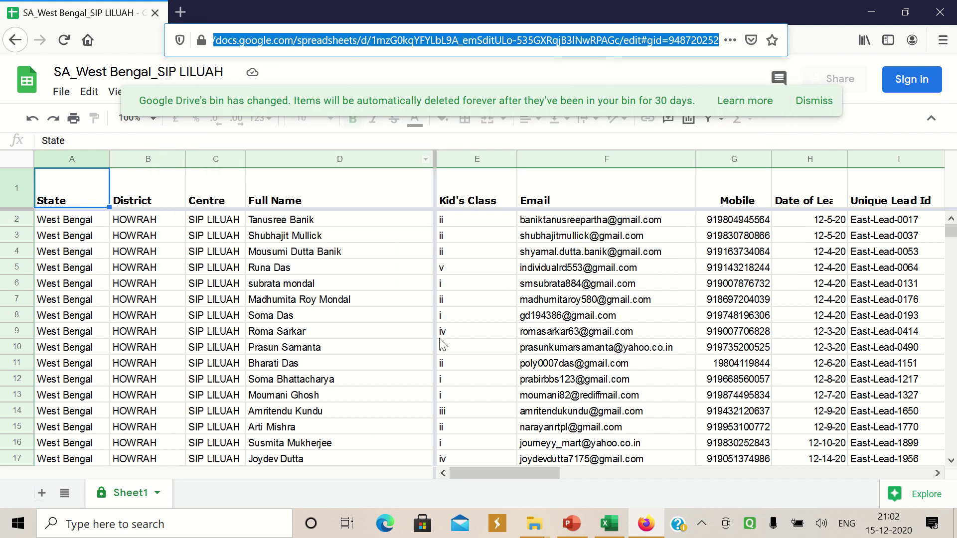
# Step: Review the lead detail columns from State through Unique Lead Id, moving along row 3
pyautogui.click(301, 319)
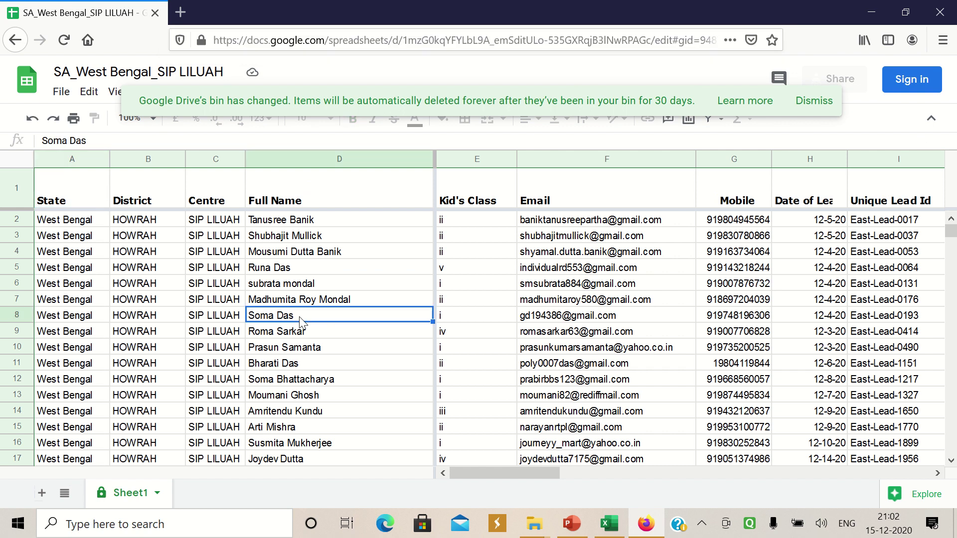
pyautogui.press('Left')
pyautogui.press('Left')
pyautogui.press('Left')
pyautogui.press('Right')
pyautogui.press('Right')
pyautogui.press('Right')
pyautogui.press('Up')
pyautogui.press('Up')
pyautogui.press('Up')
pyautogui.press('Up')
pyautogui.press('Up')
pyautogui.press('Left')
pyautogui.press('Left')
pyautogui.press('Left')
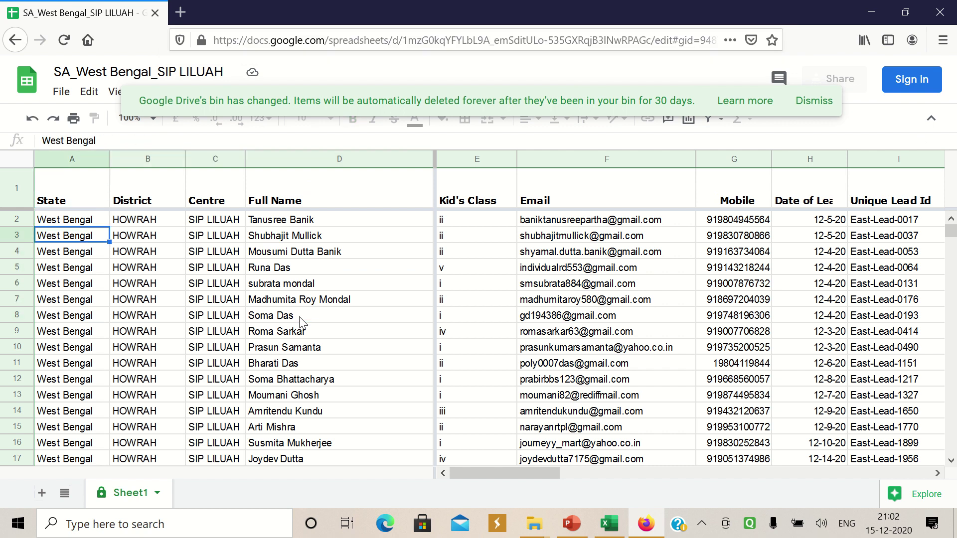
pyautogui.press('Right')
pyautogui.press('Right')
pyautogui.press('Right')
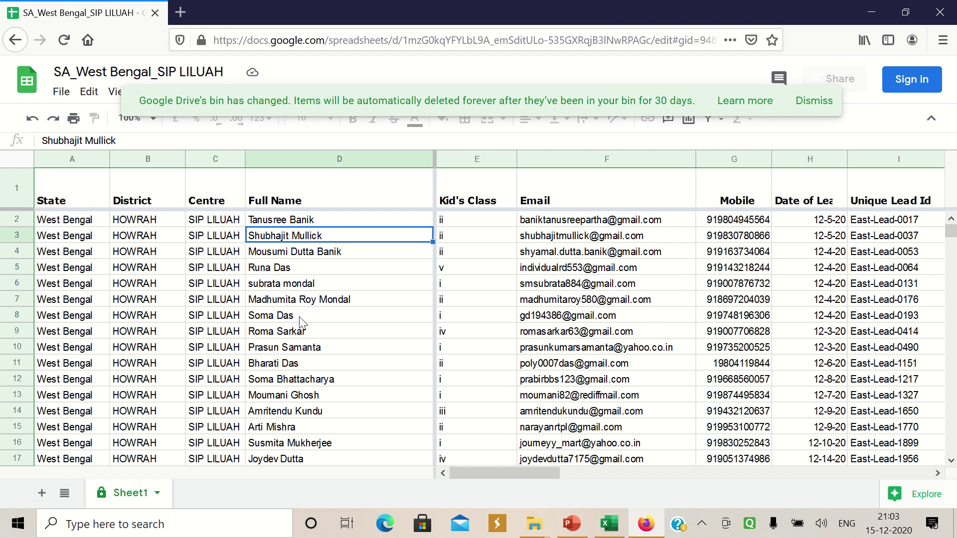
pyautogui.press('Right')
pyautogui.press('Right')
pyautogui.press('Right')
pyautogui.press('Right')
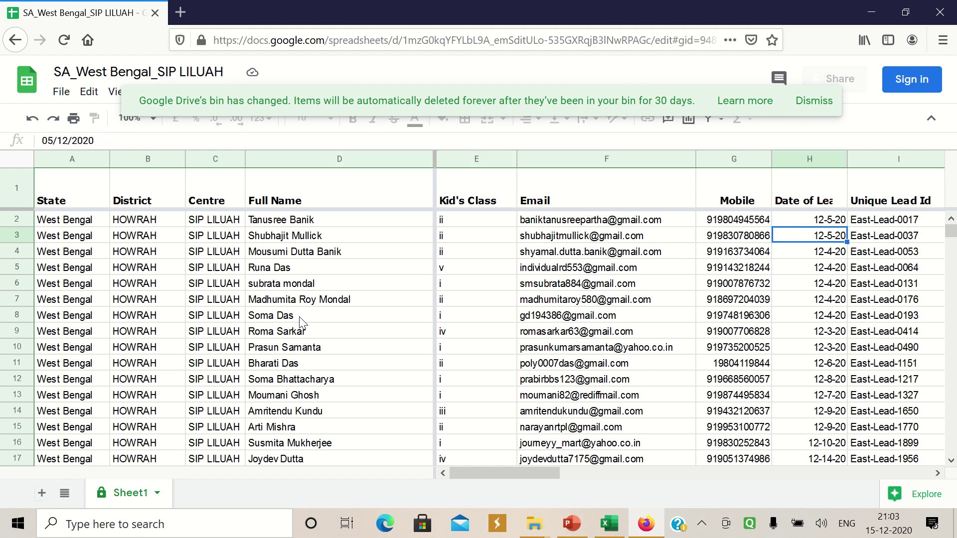
pyautogui.press('Right')
pyautogui.press('Left')
pyautogui.press('Right')
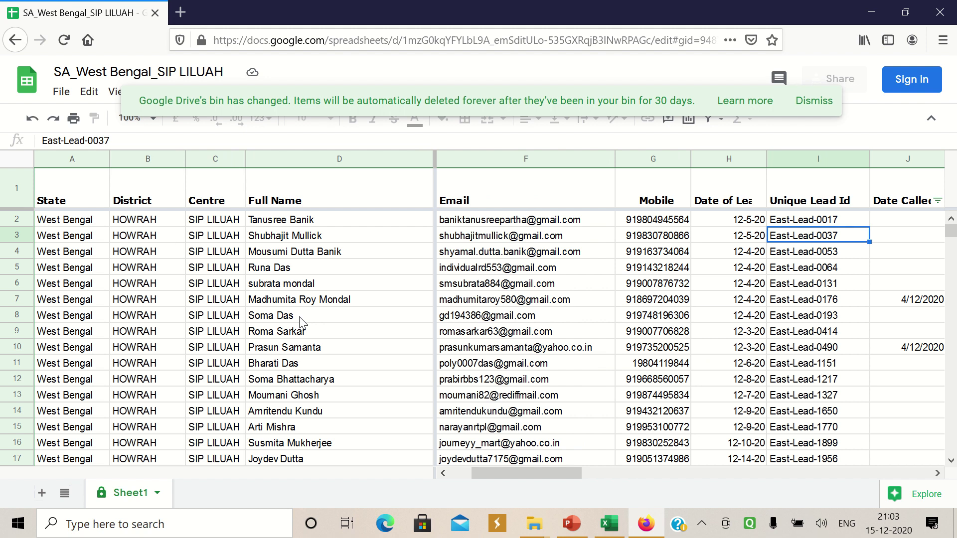
# Step: Examine the follow-up columns in row 3: date called, Status / Remarks, Attended Workshop and Converted to Admission
pyautogui.press('Right')
pyautogui.press('Right')
pyautogui.press('Left')
pyautogui.press('Left')
pyautogui.press('Right')
pyautogui.press('Right')
pyautogui.press('Right')
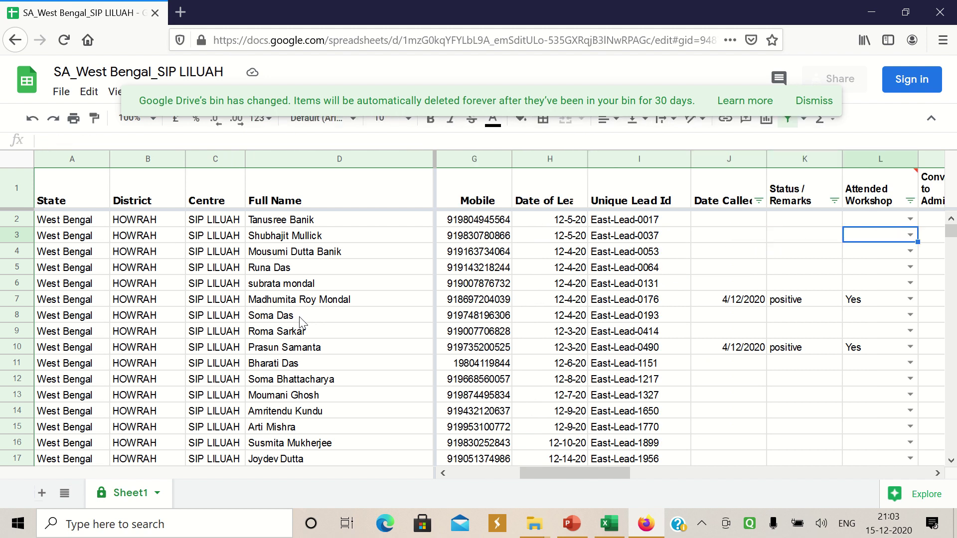
pyautogui.press('Left')
pyautogui.press('Right')
pyautogui.press('Right')
pyautogui.press('Left')
pyautogui.press('Left')
pyautogui.press('Left')
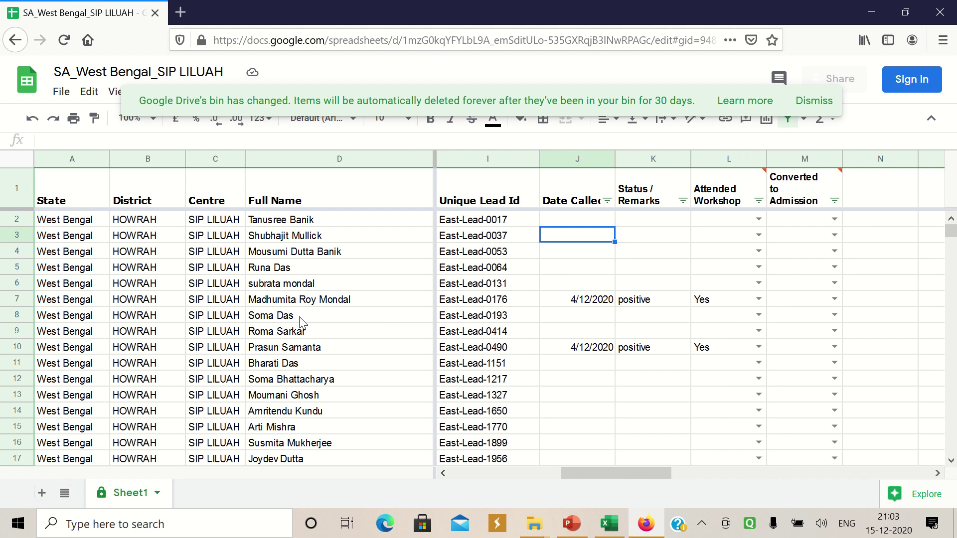
pyautogui.press('Right')
pyautogui.press('Right')
pyautogui.press('Right')
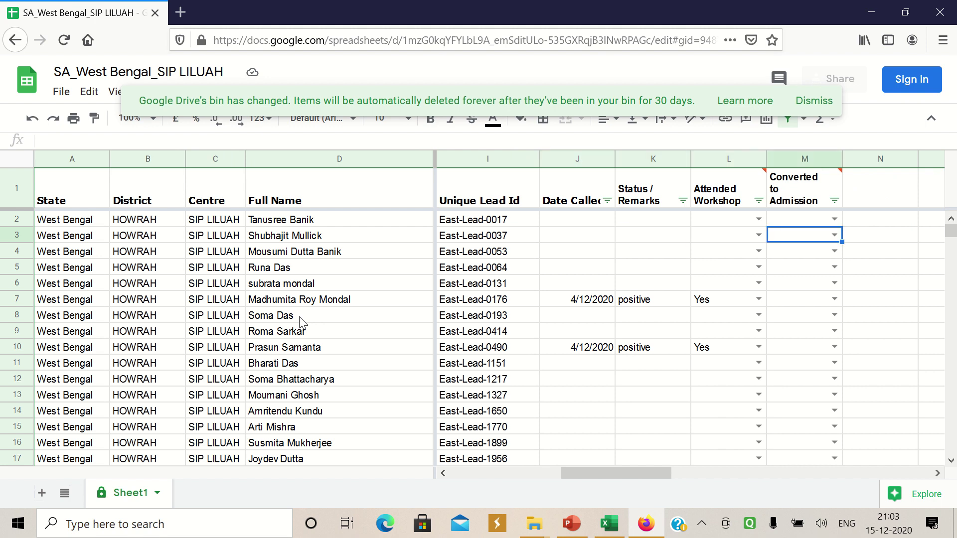
pyautogui.press('Left')
pyautogui.press('Left')
pyautogui.press('Left')
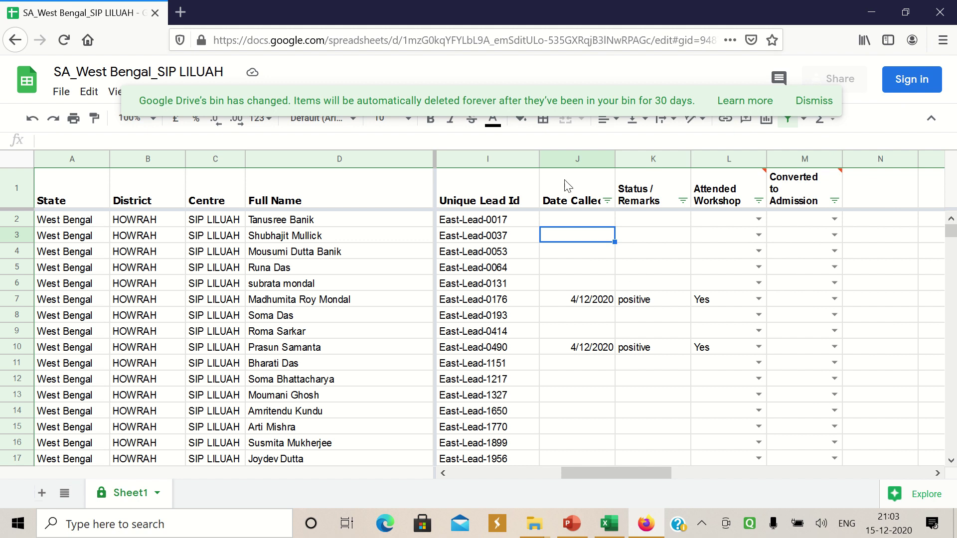
# Step: Enter 14/12/2020 as the date called for the lead in row 3
pyautogui.doubleClick(575, 238)
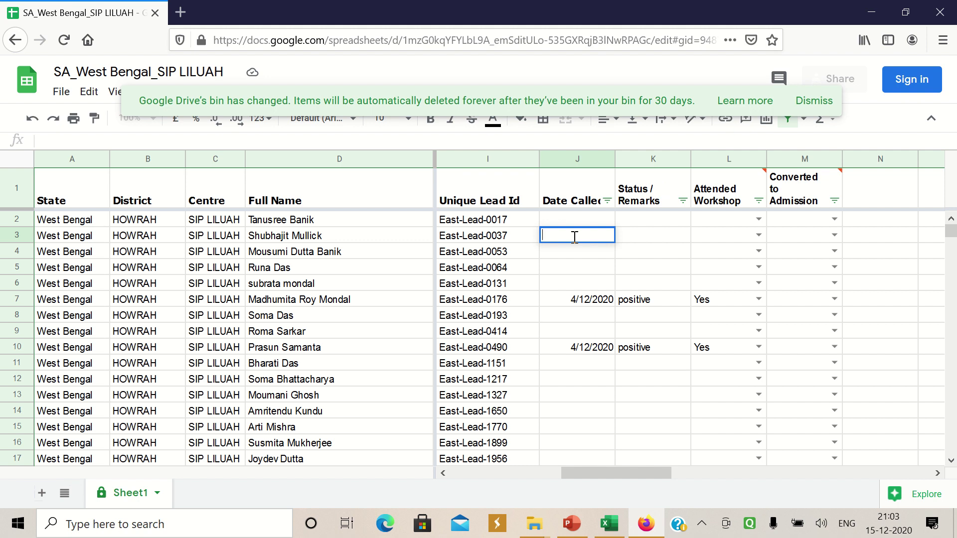
pyautogui.write('12/0')
pyautogui.press('BackSpace')
pyautogui.press('BackSpace')
pyautogui.write('1')
pyautogui.press('BackSpace')
pyautogui.press('BackSpace')
pyautogui.press('BackSpace')
pyautogui.press('BackSpace')
pyautogui.write('14/12/2020')
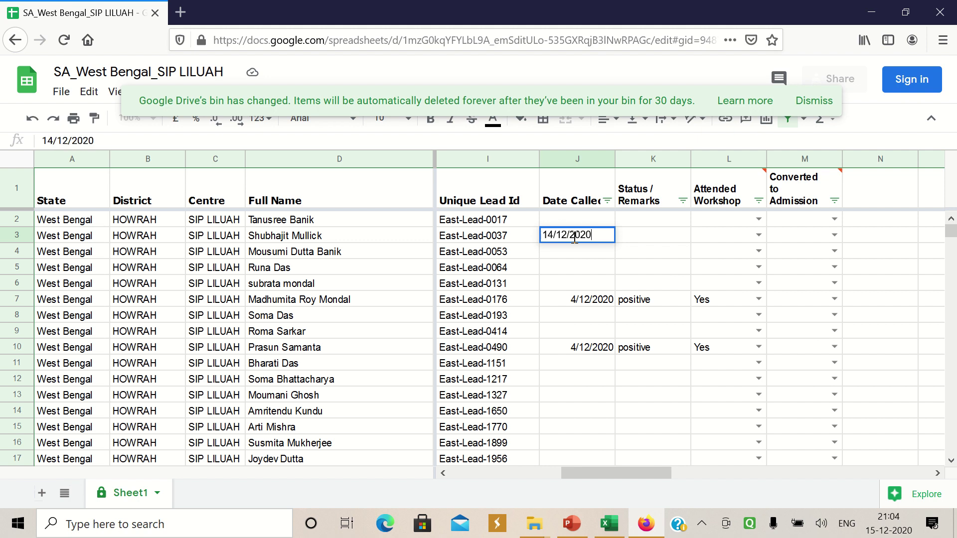
pyautogui.press('Return')
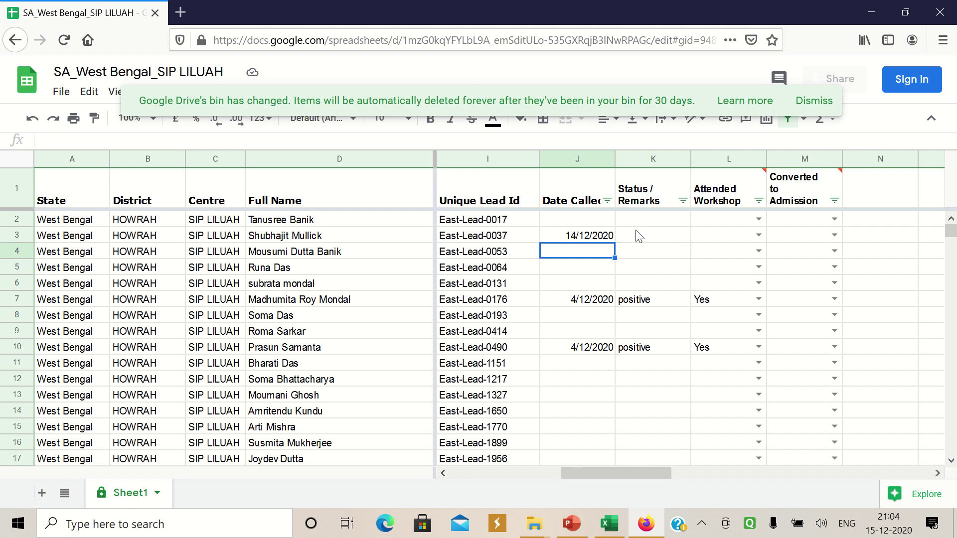
# Step: Enter "wrong data" under Status / Remarks for the lead in row 3
pyautogui.doubleClick(658, 237)
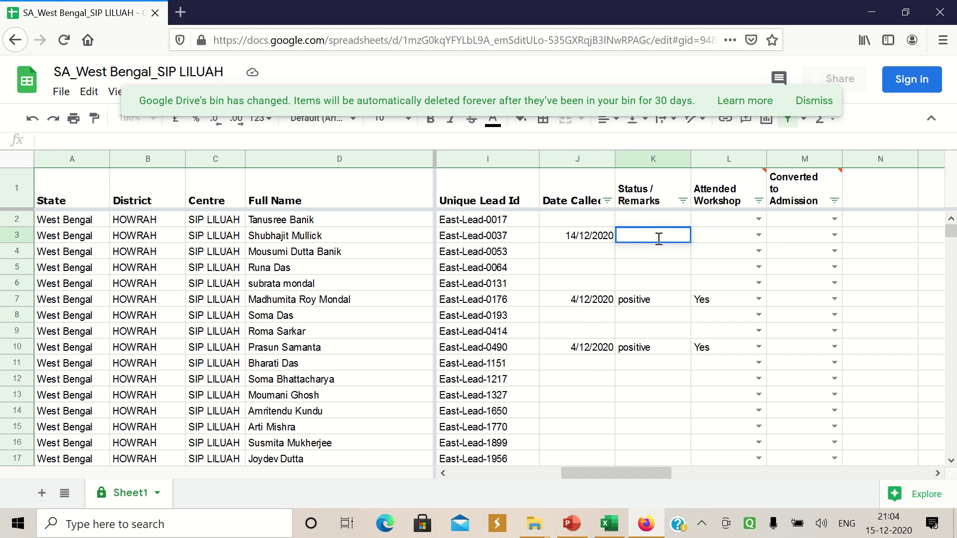
pyautogui.write('wrong data')
pyautogui.press('Return')
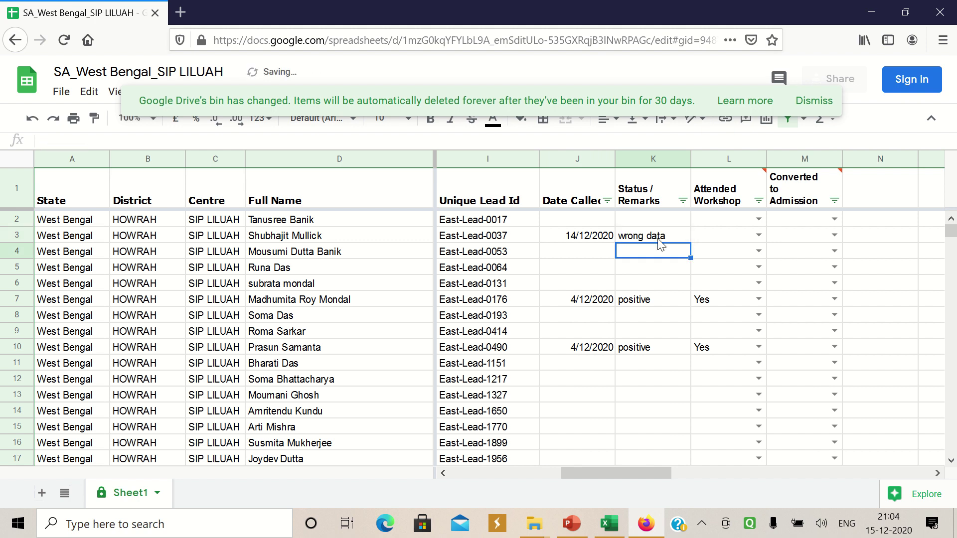
# Step: Choose Yes under Attended Workshop for the lead in row 3
pyautogui.click(728, 236)
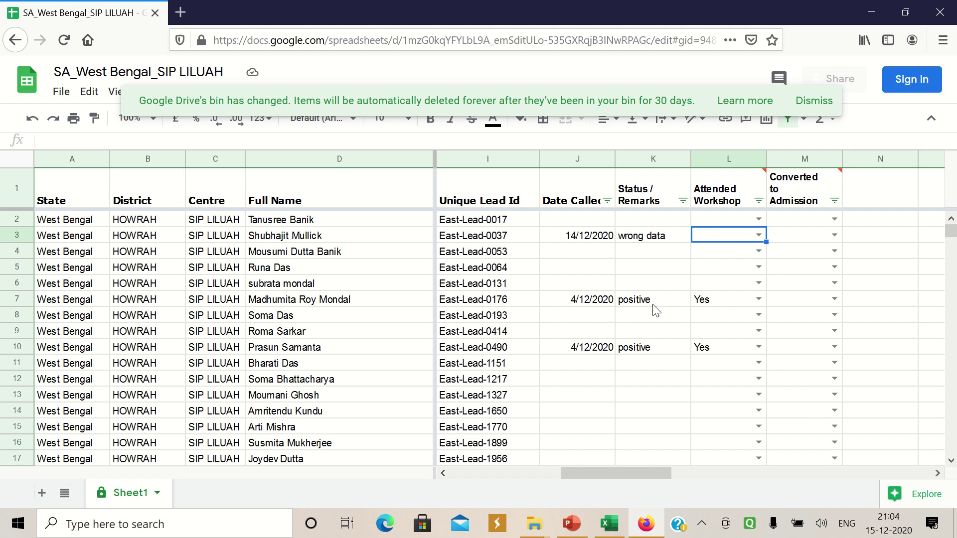
pyautogui.click(643, 242)
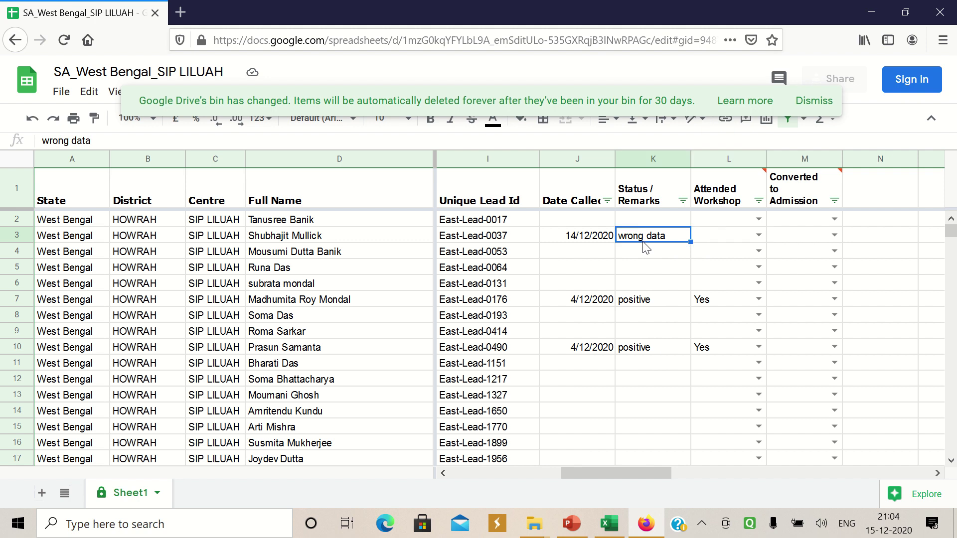
pyautogui.click(734, 241)
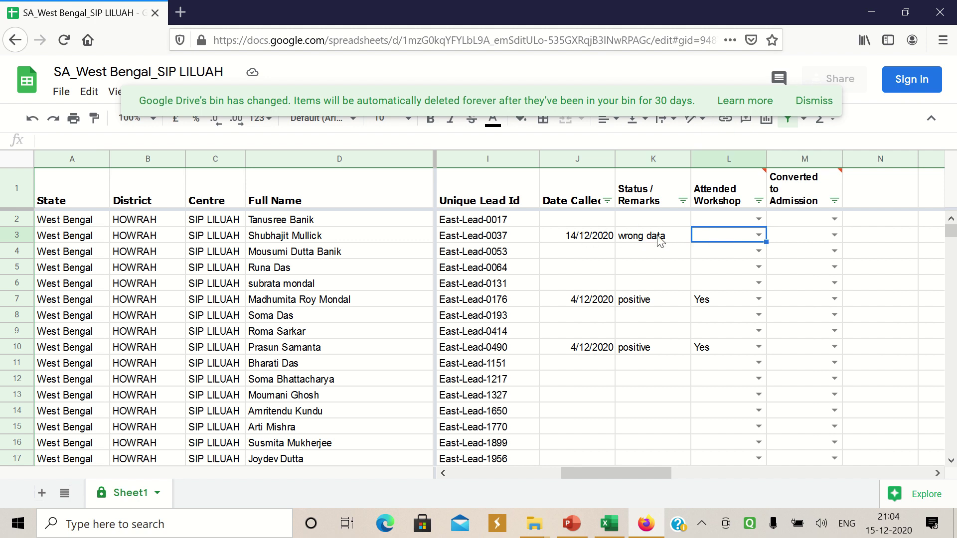
pyautogui.click(758, 235)
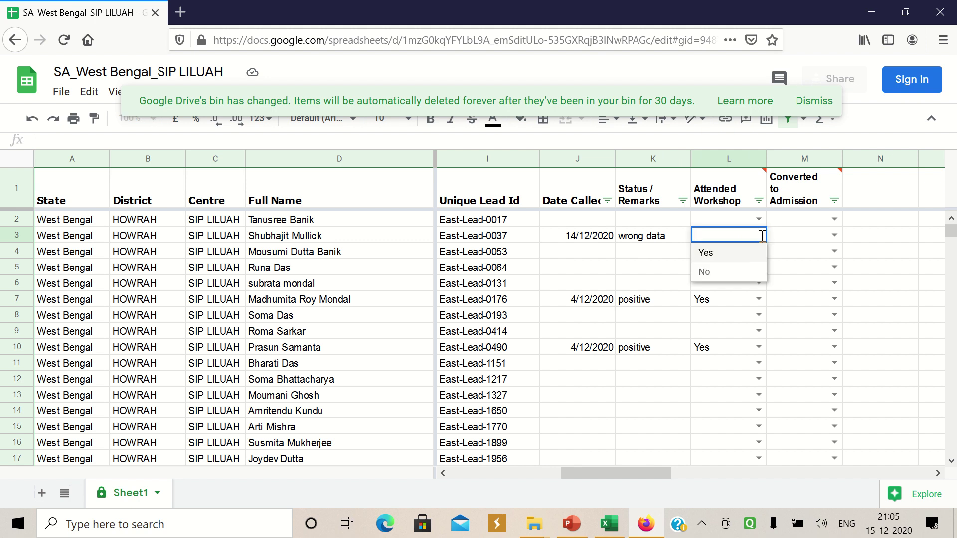
pyautogui.click(735, 253)
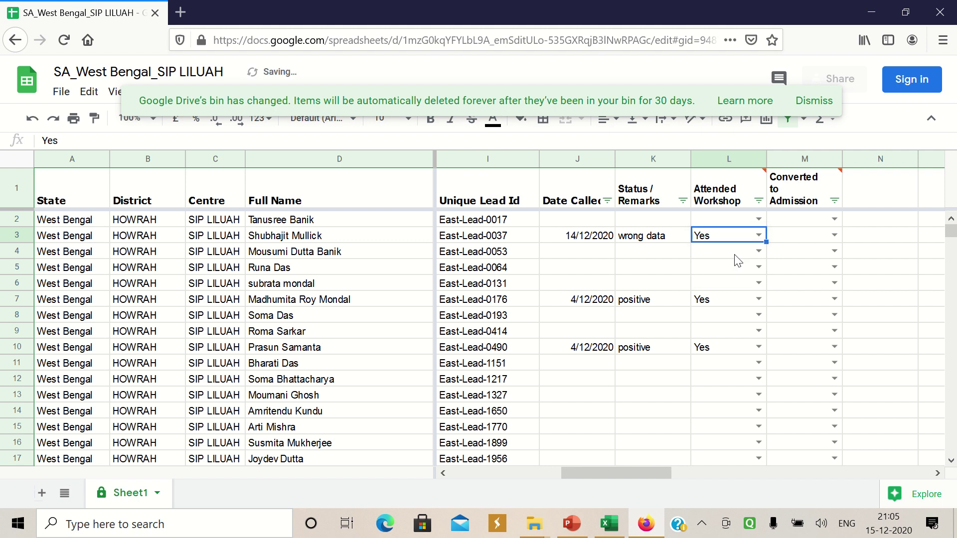
# Step: Change the Attended Workshop entry in row 3 to No, and clear the cell
pyautogui.click(759, 234)
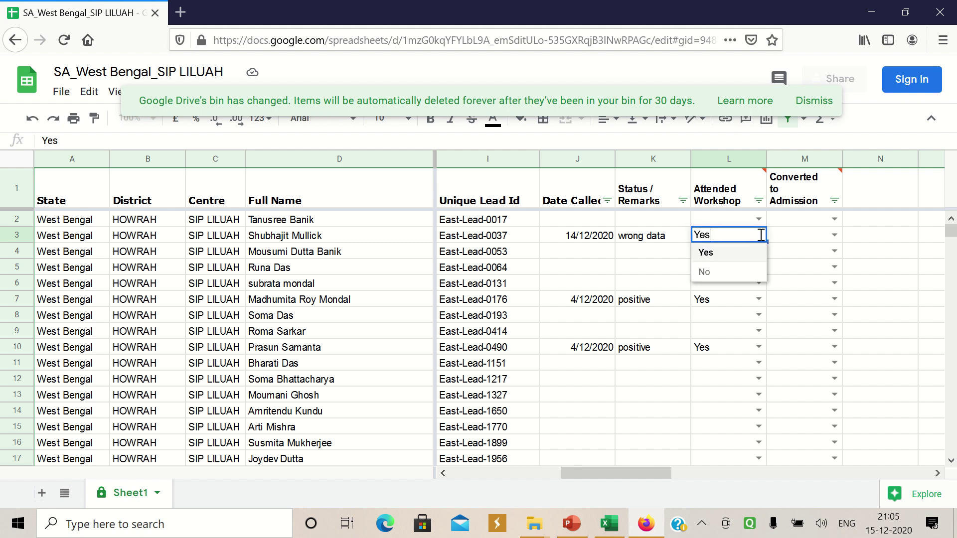
pyautogui.click(732, 282)
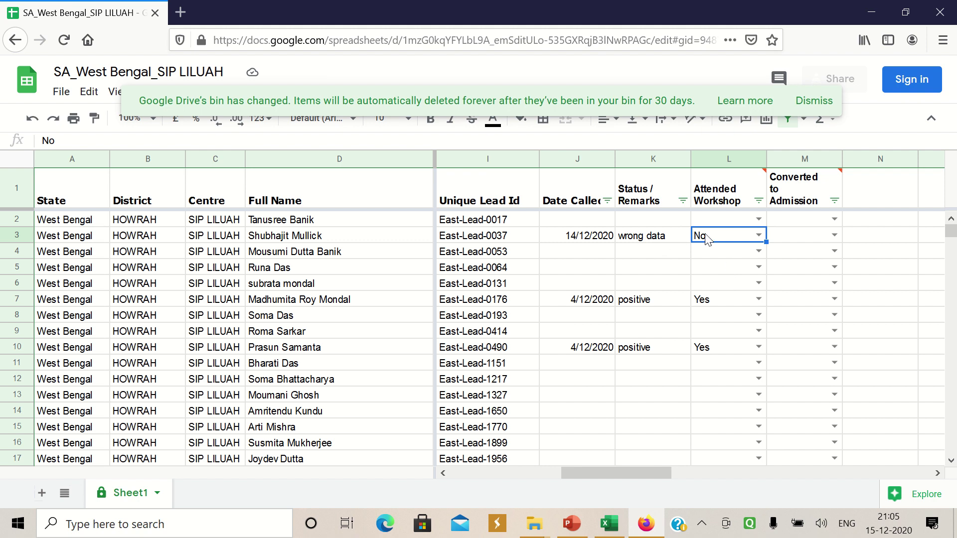
pyautogui.doubleClick(730, 236)
pyautogui.press('BackSpace')
pyautogui.press('BackSpace')
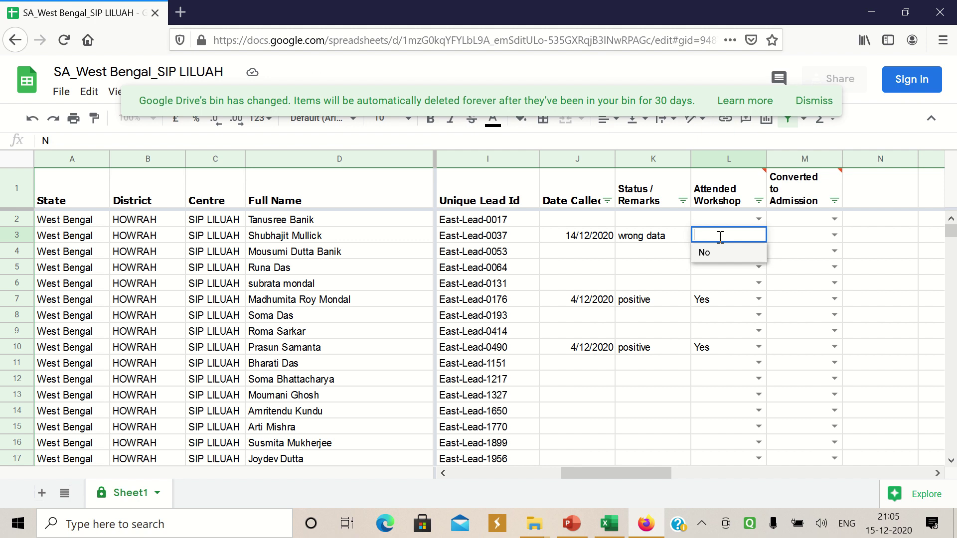
pyautogui.click(667, 235)
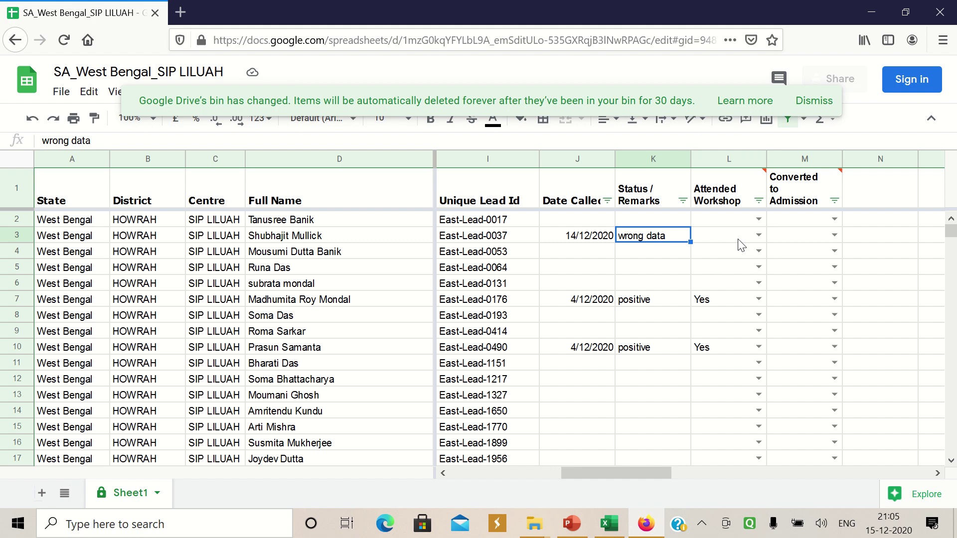
# Step: Fill the empty Attended Workshop cell in row 3 with No
pyautogui.click(738, 240)
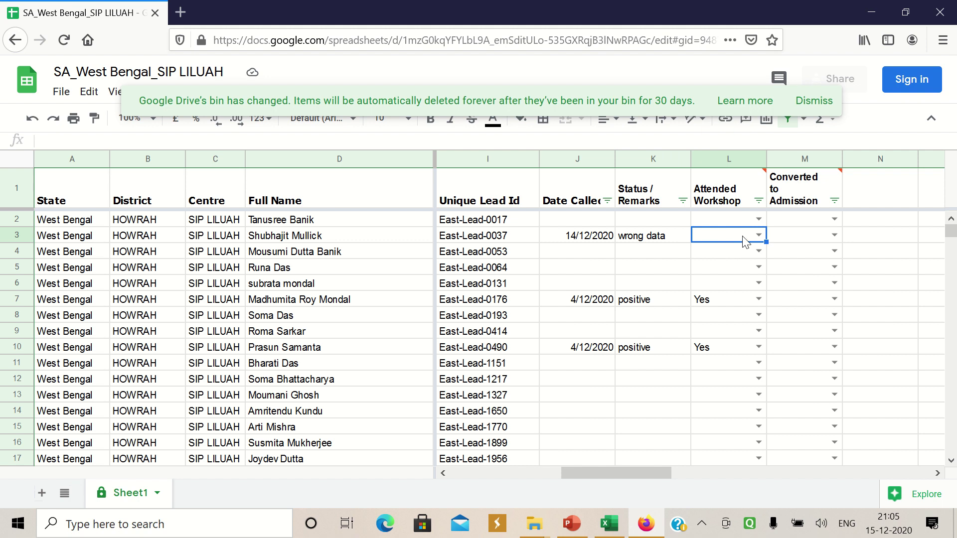
pyautogui.click(759, 236)
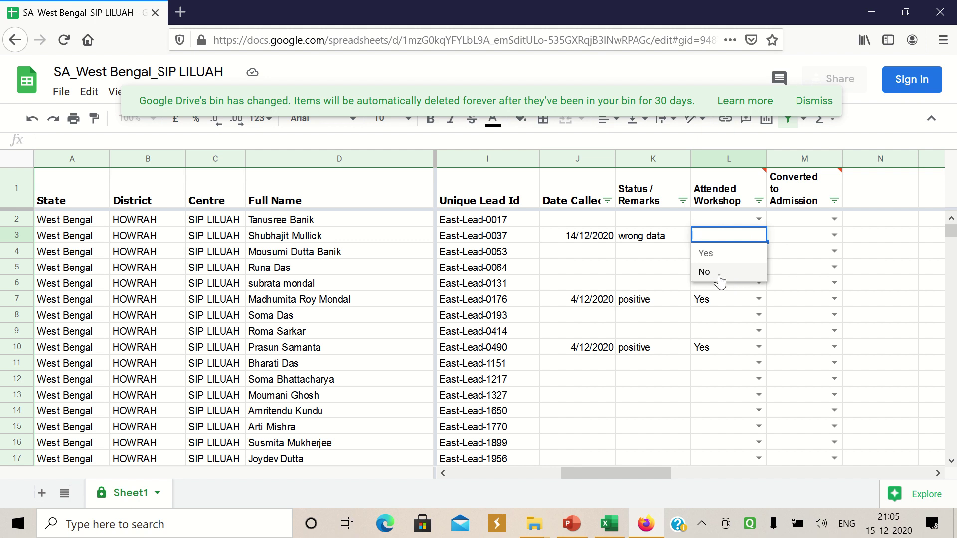
pyautogui.click(720, 280)
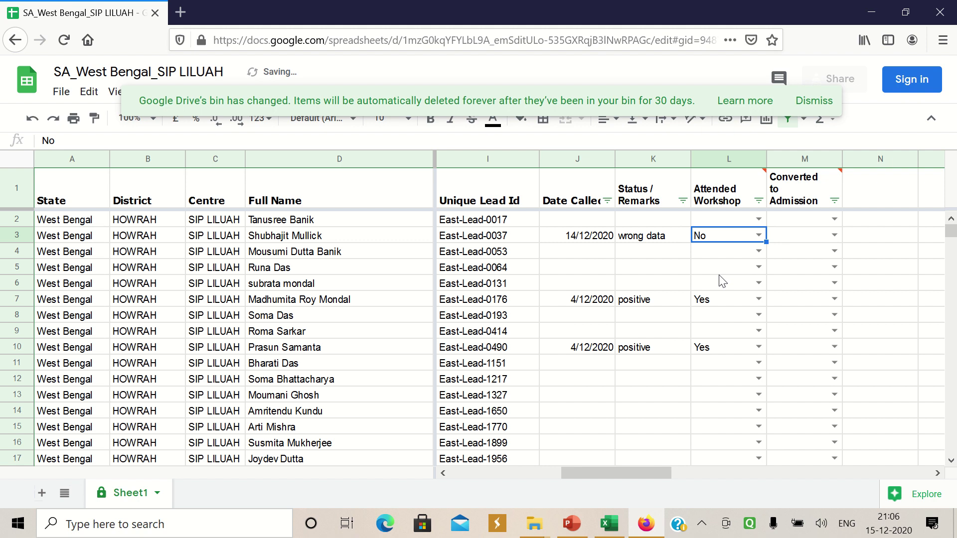
# Step: Switch the Attended Workshop entry for the lead in row 3 to Yes
pyautogui.click(758, 234)
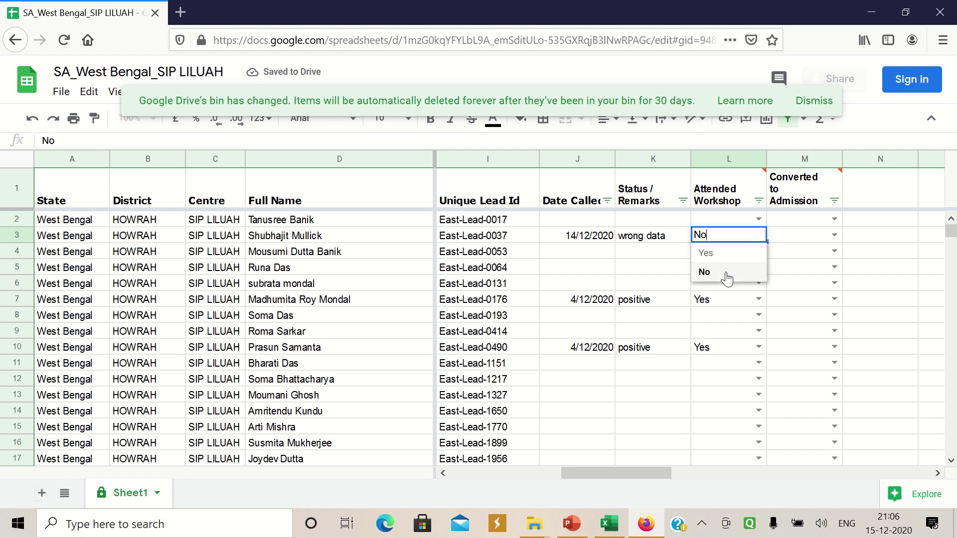
pyautogui.click(701, 254)
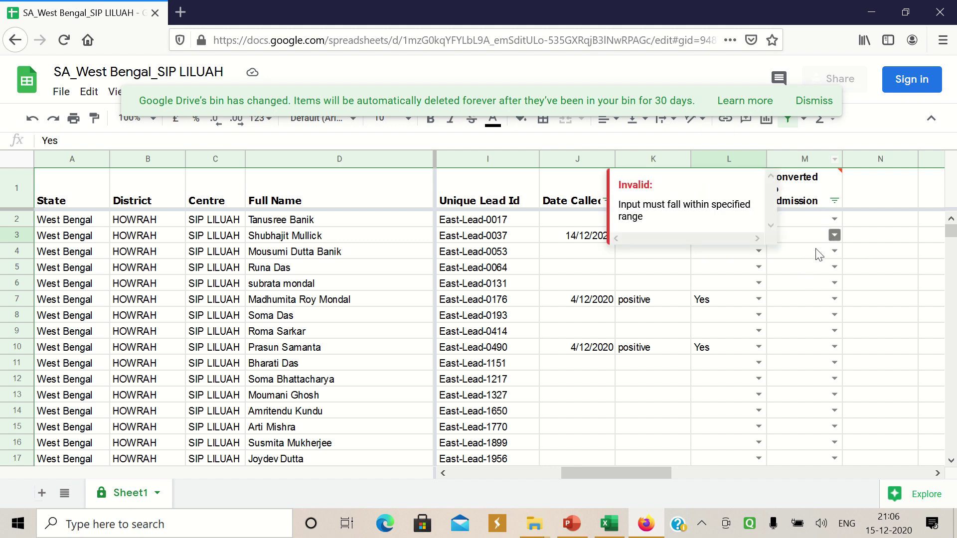
pyautogui.click(871, 257)
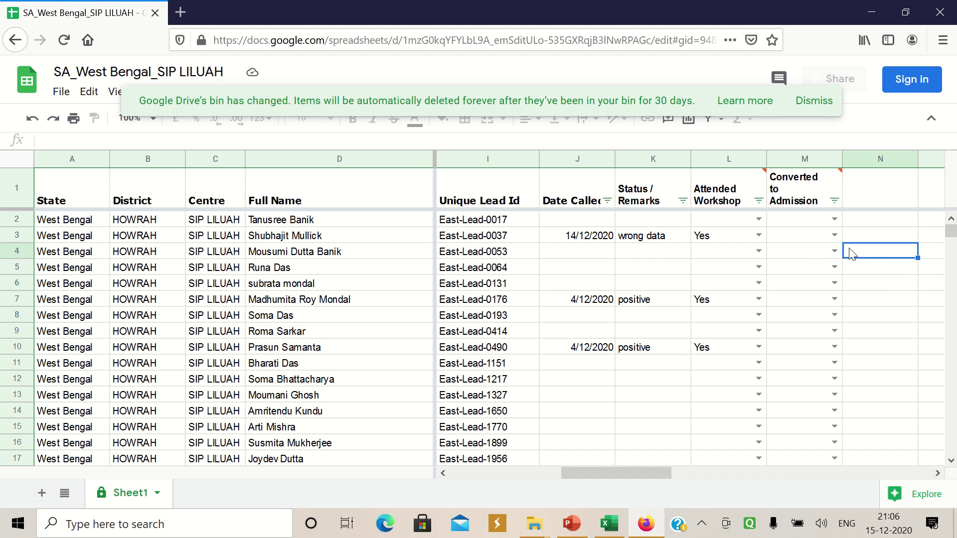
# Step: Check the choices offered under Converted to Admission in row 3 without picking one, and return to the row's Status / Remarks entry
pyautogui.click(805, 239)
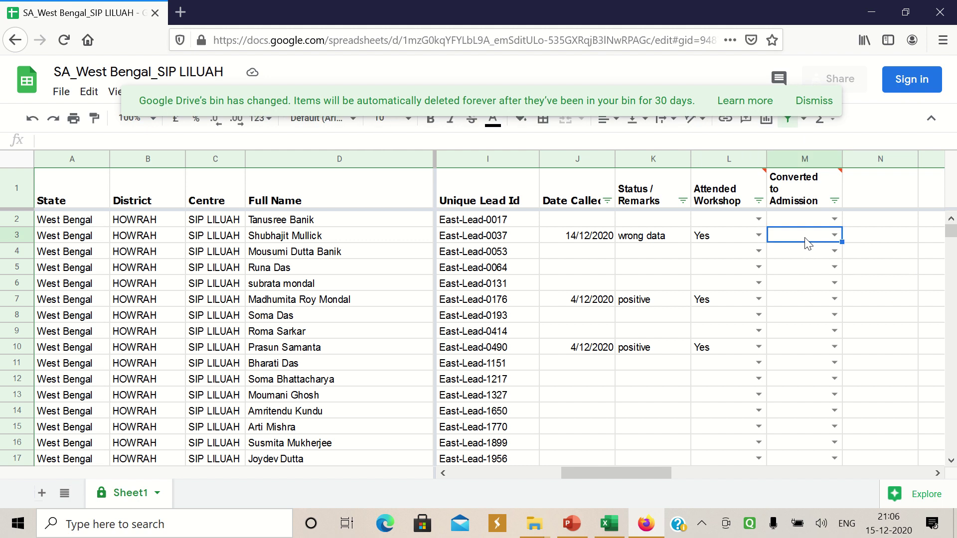
pyautogui.click(835, 233)
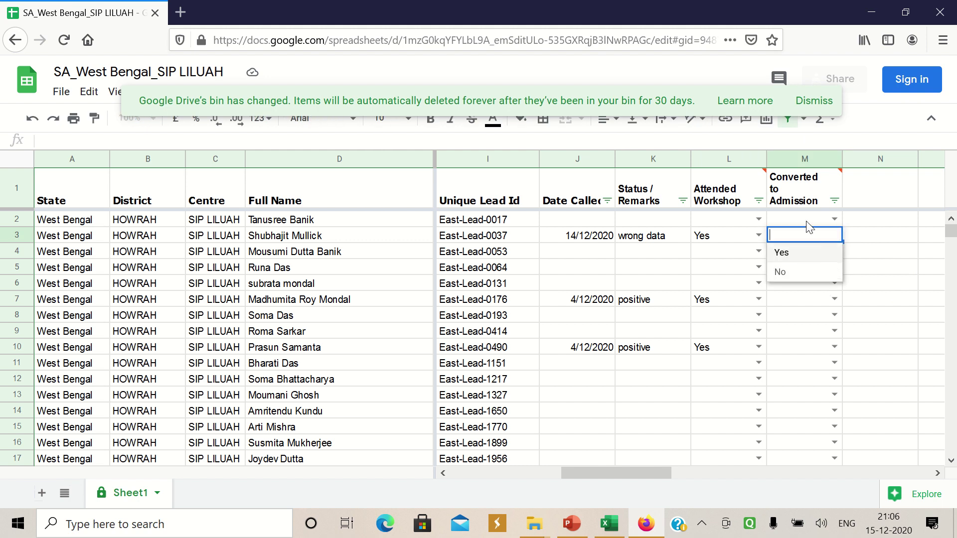
pyautogui.click(896, 241)
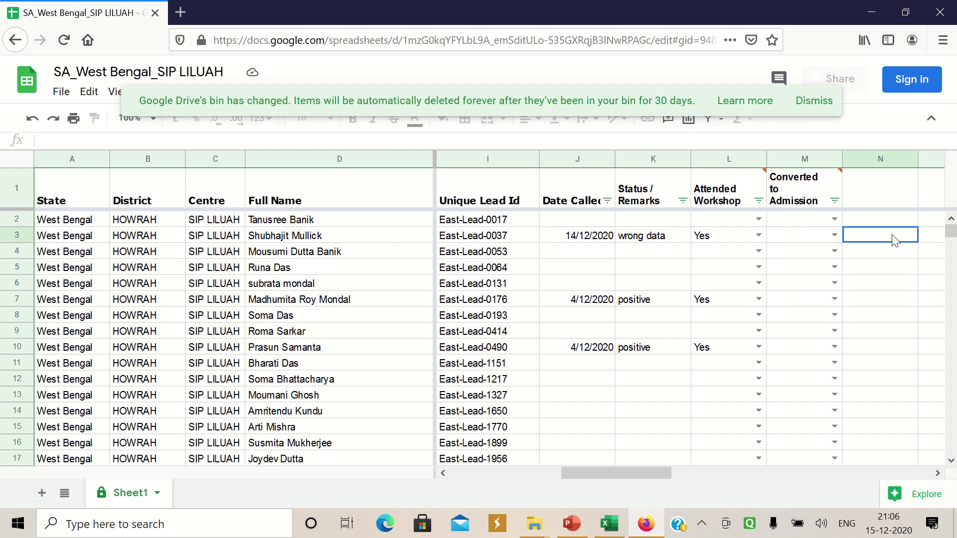
pyautogui.click(648, 241)
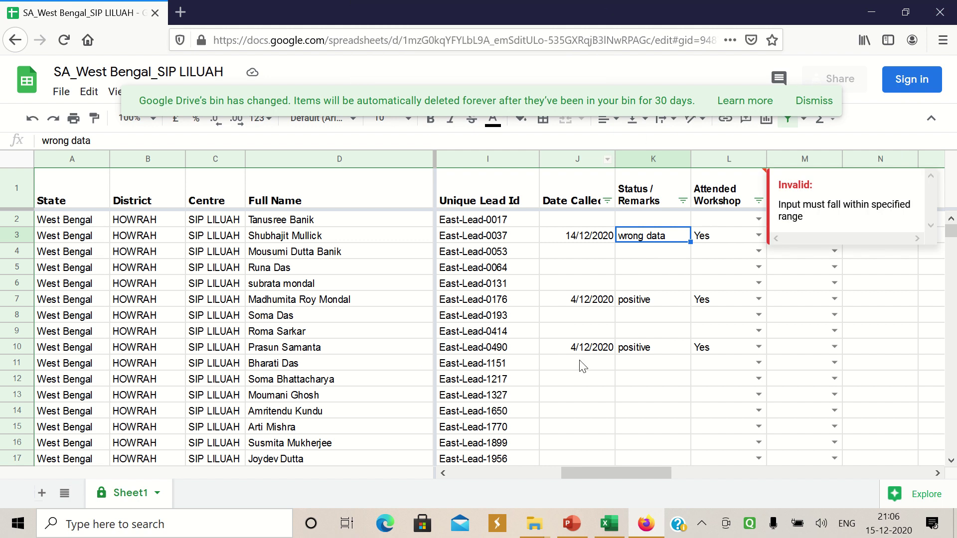
# Step: Close the browser with the lead sheet and reopen the sheet from its link in the FB AD link workbook
pyautogui.click(940, 12)
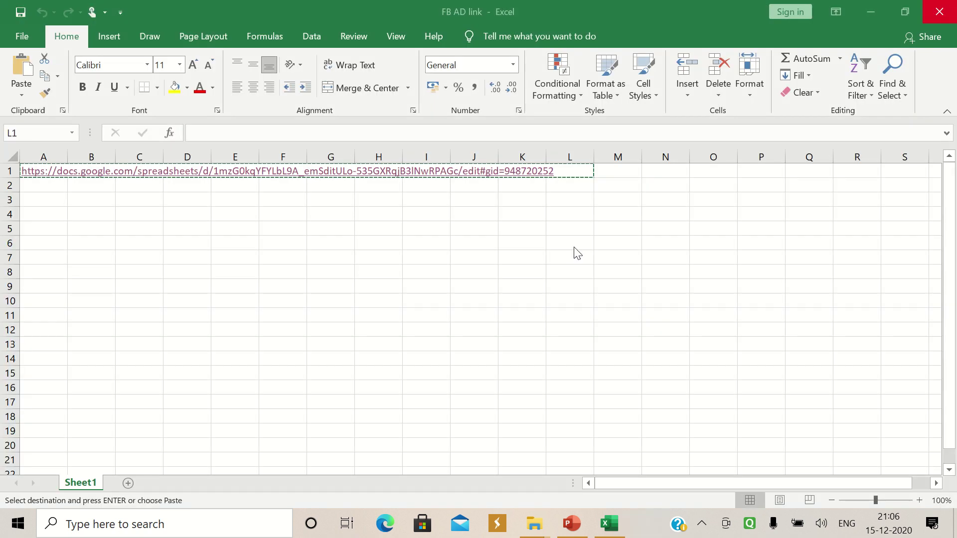
pyautogui.click(69, 172)
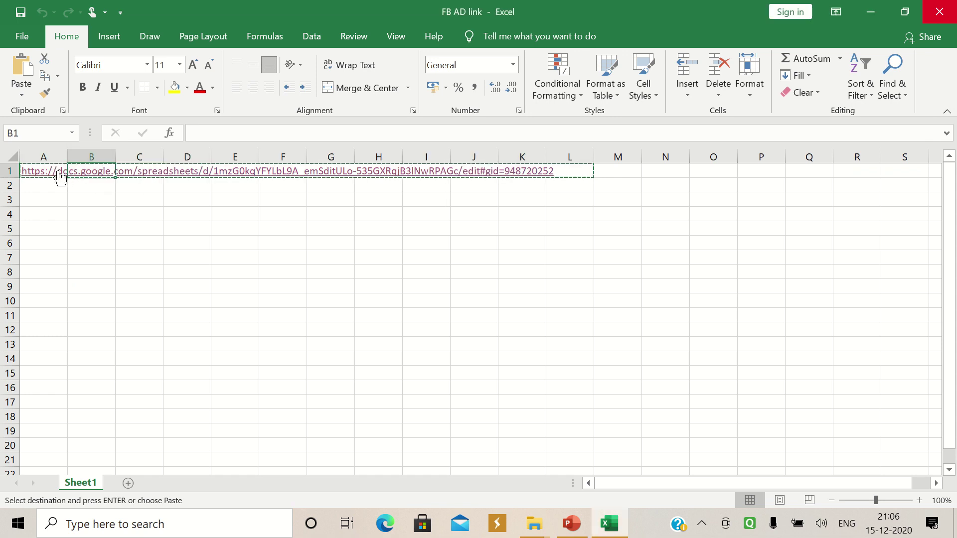
pyautogui.click(56, 171)
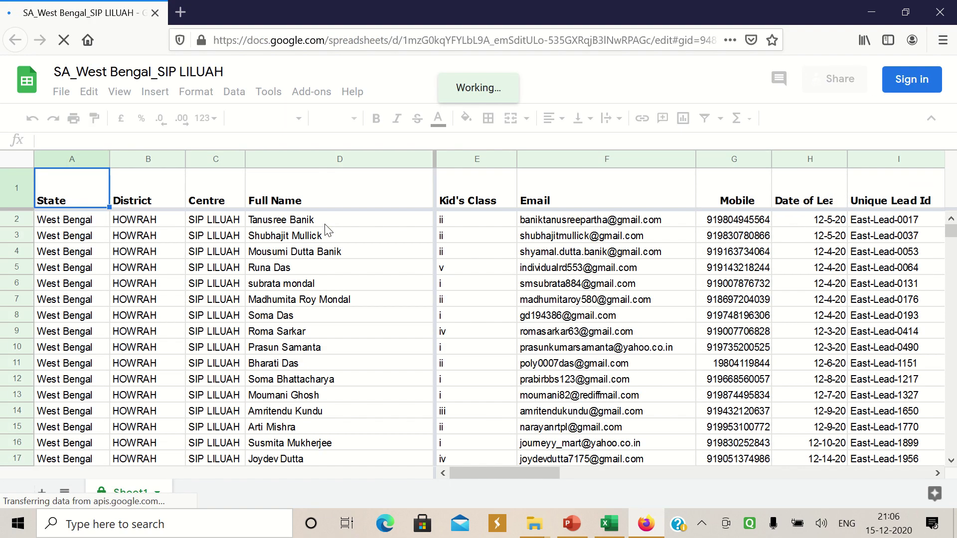
# Step: Review the row 3 lead's entries across to the date called, Status / Remarks, Attended Workshop and Converted to Admission columns
pyautogui.click(347, 237)
pyautogui.press('Right')
pyautogui.press('Right')
pyautogui.press('Right')
pyautogui.press('Right')
pyautogui.press('Right')
pyautogui.press('Right')
pyautogui.press('Right')
pyautogui.press('Right')
pyautogui.press('Right')
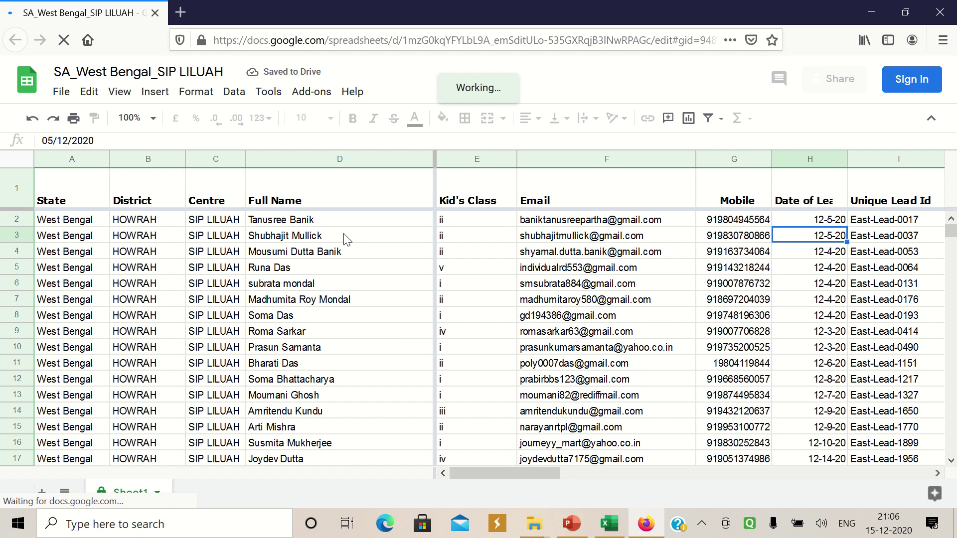
pyautogui.press('Right')
pyautogui.press('Right')
pyautogui.press('Left')
pyautogui.press('Left')
pyautogui.press('Left')
pyautogui.press('Left')
pyautogui.press('Left')
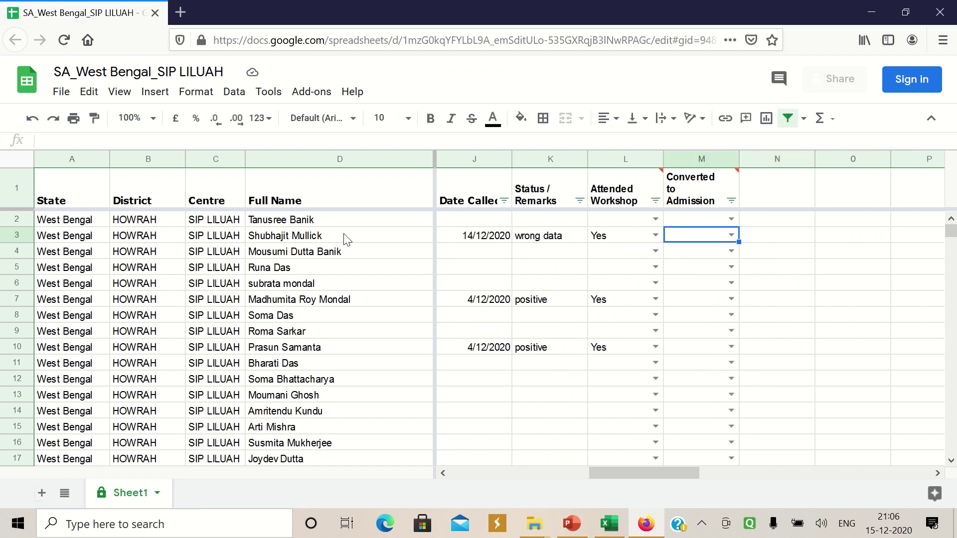
pyautogui.press('Right')
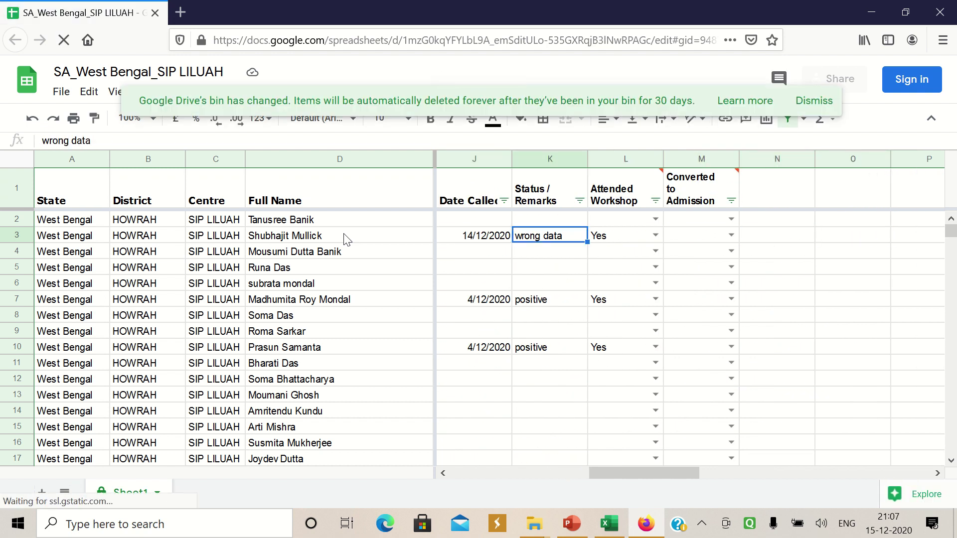
pyautogui.press('Right')
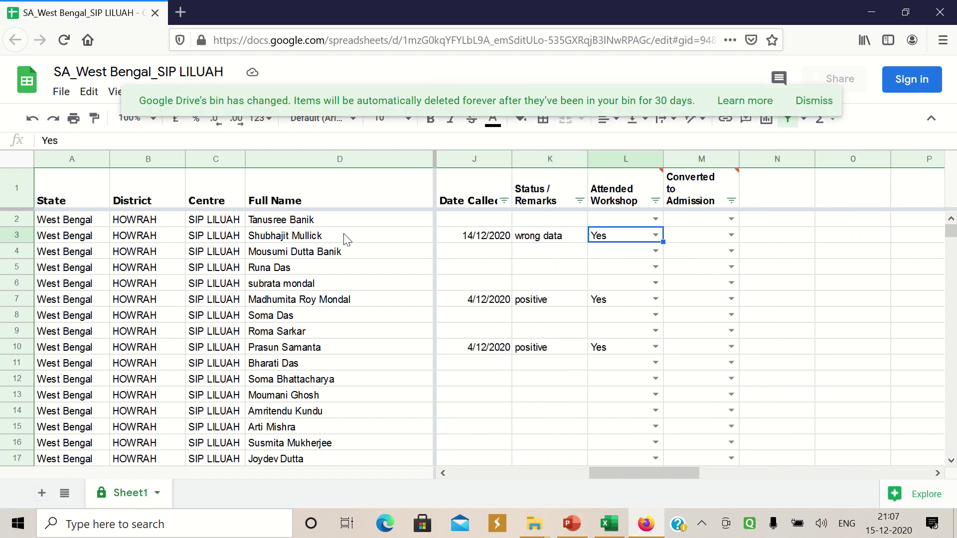
pyautogui.press('Right')
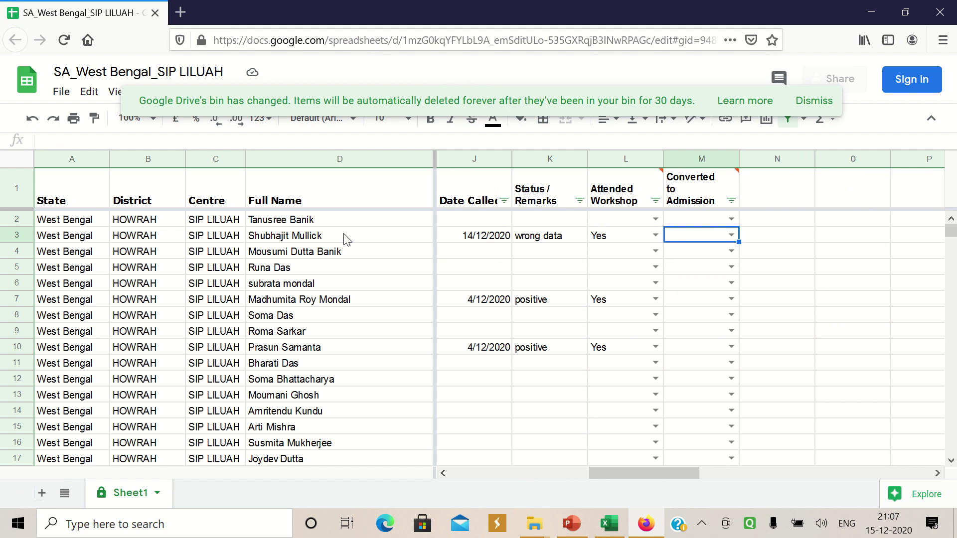
# Step: Choose No under Converted to Admission for the lead in row 3
pyautogui.click(731, 235)
pyautogui.click(691, 274)
pyautogui.click(797, 262)
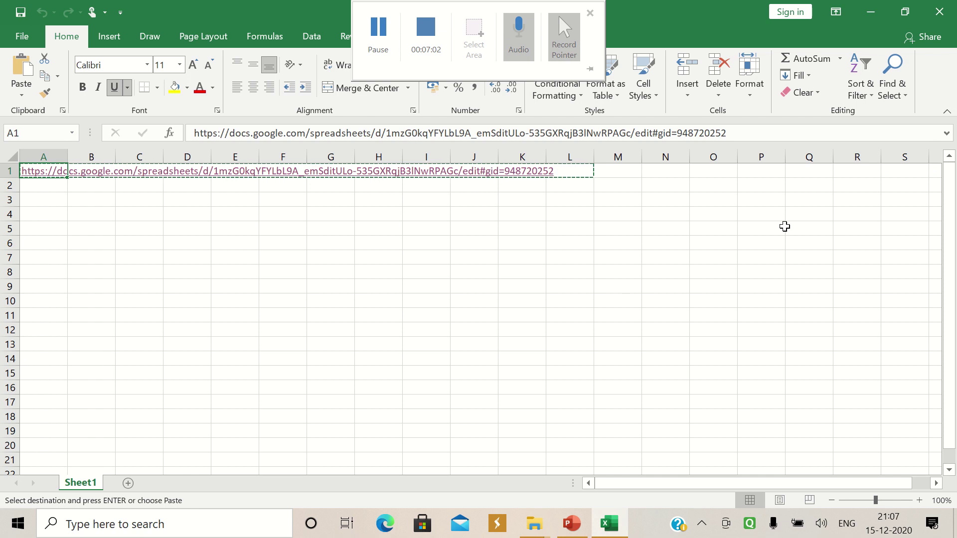
# Step: Close the FB AD link workbook and open the "Link google sheet - FB workshop ad - East 2020" workbook from the Dec 2020 workshop ad folder
pyautogui.click(940, 12)
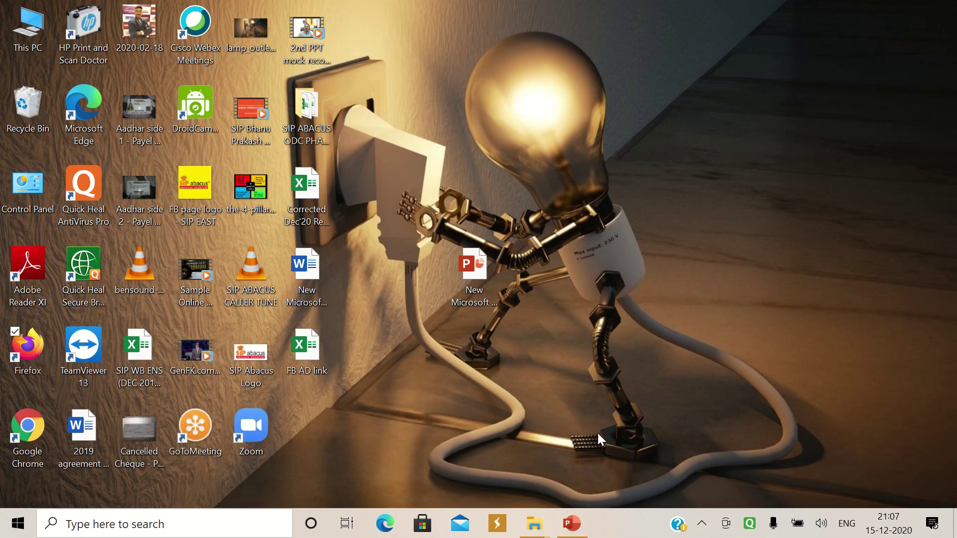
pyautogui.moveTo(540, 510)
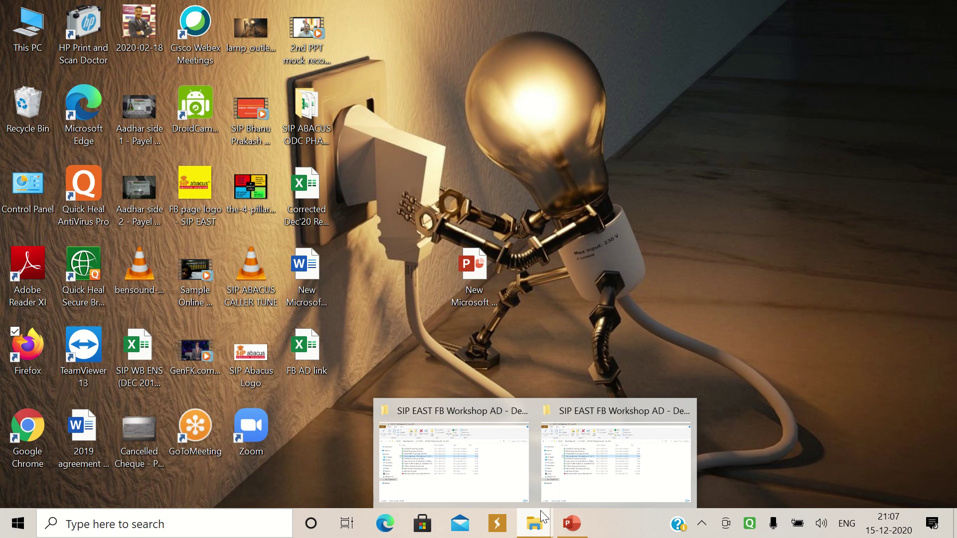
pyautogui.click(461, 464)
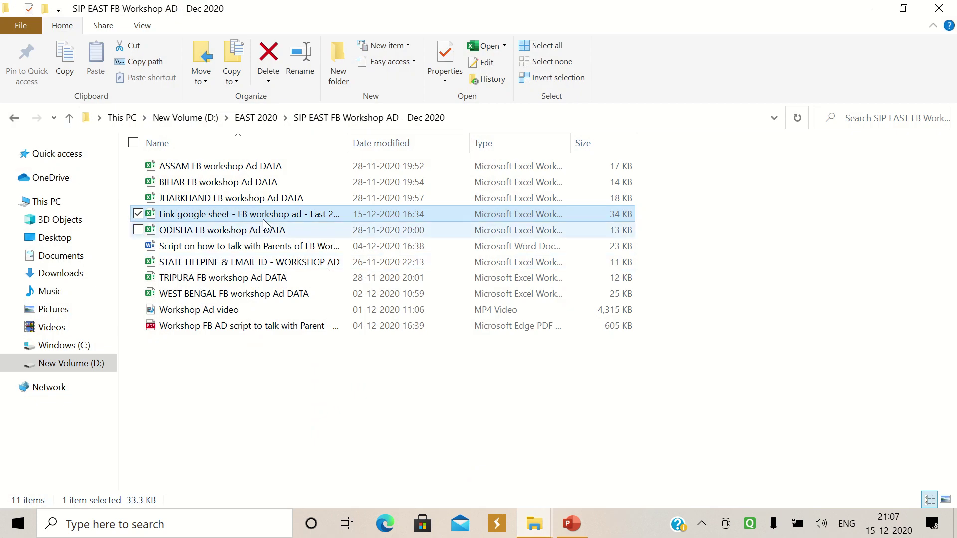
pyautogui.doubleClick(253, 213)
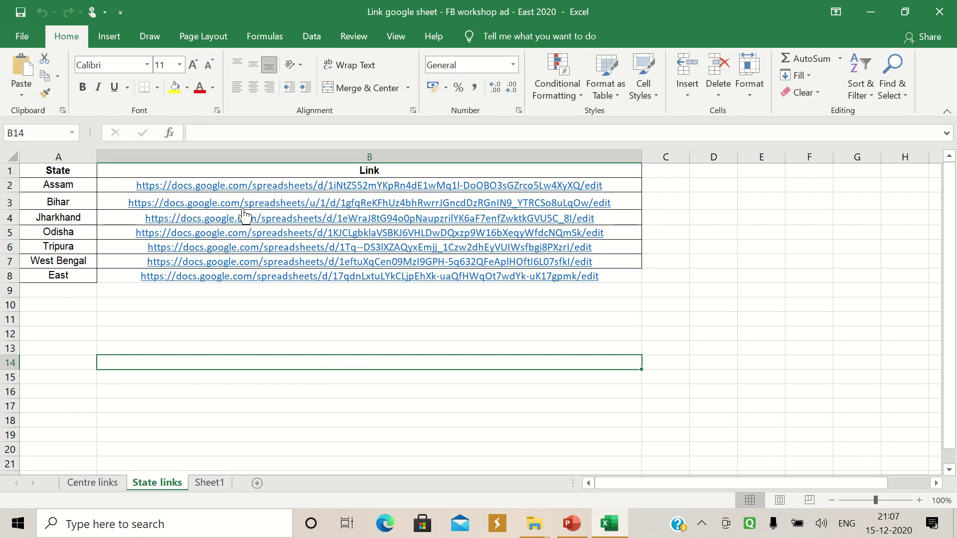
# Step: Open the West Bengal state sheet from its link in the State links list, and select SIP BANKURA on the Dashboard
pyautogui.click(214, 335)
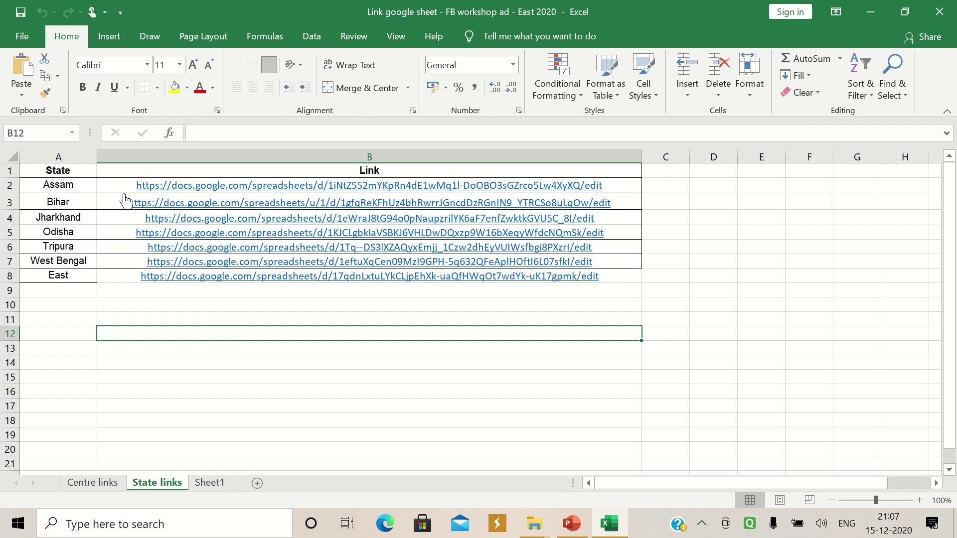
pyautogui.click(163, 262)
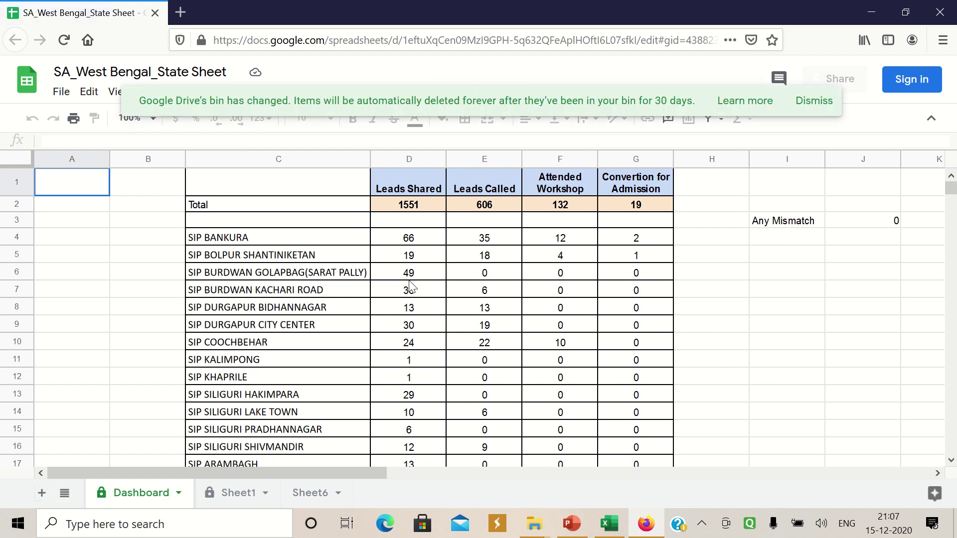
pyautogui.click(273, 244)
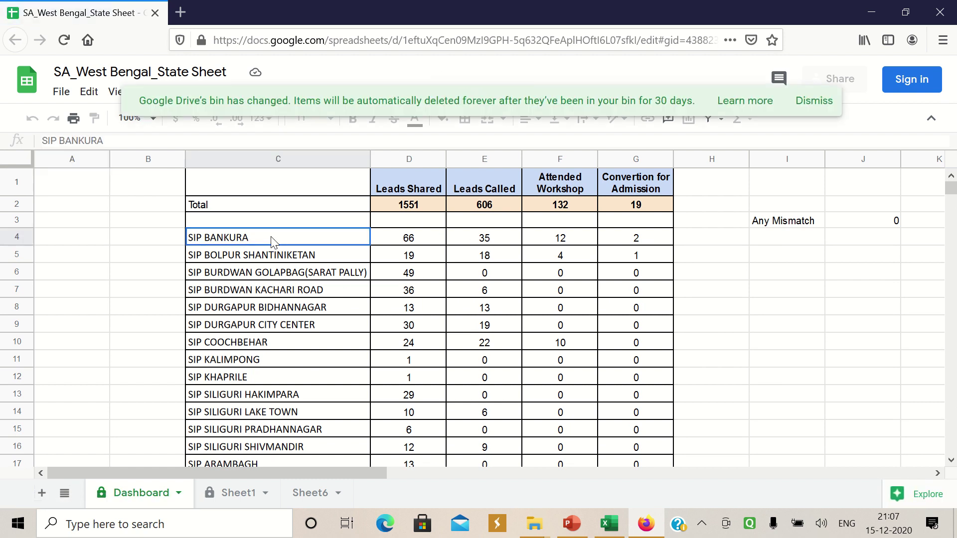
# Step: Check the SIP BANKURA figures for Leads Shared, Leads Called, Attended Workshop and Convertion for Admission on the Dashboard
pyautogui.click(396, 242)
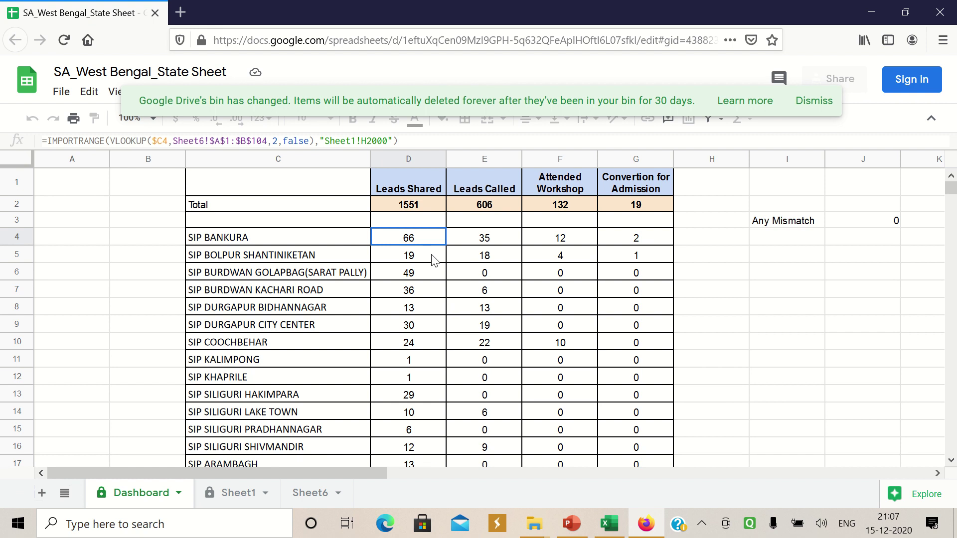
pyautogui.click(496, 243)
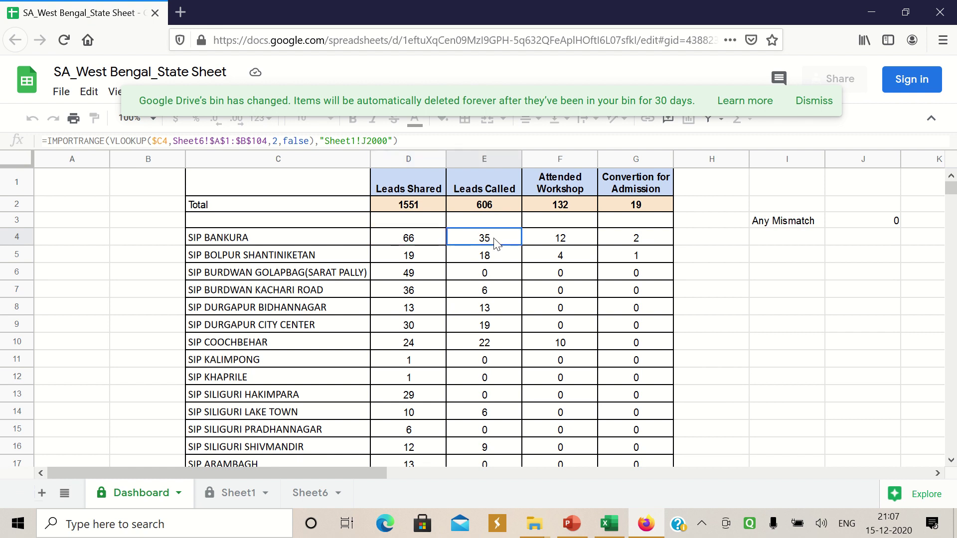
pyautogui.click(584, 243)
pyautogui.click(636, 240)
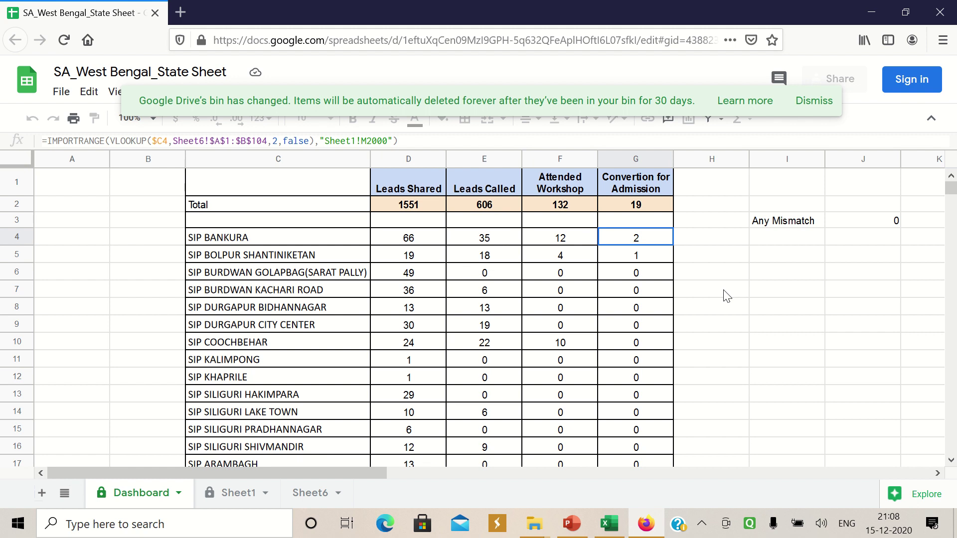
# Step: Look through the centre-wise lead figures down the Dashboard to about row 42, and return to the totals in the first rows
pyautogui.click(835, 336)
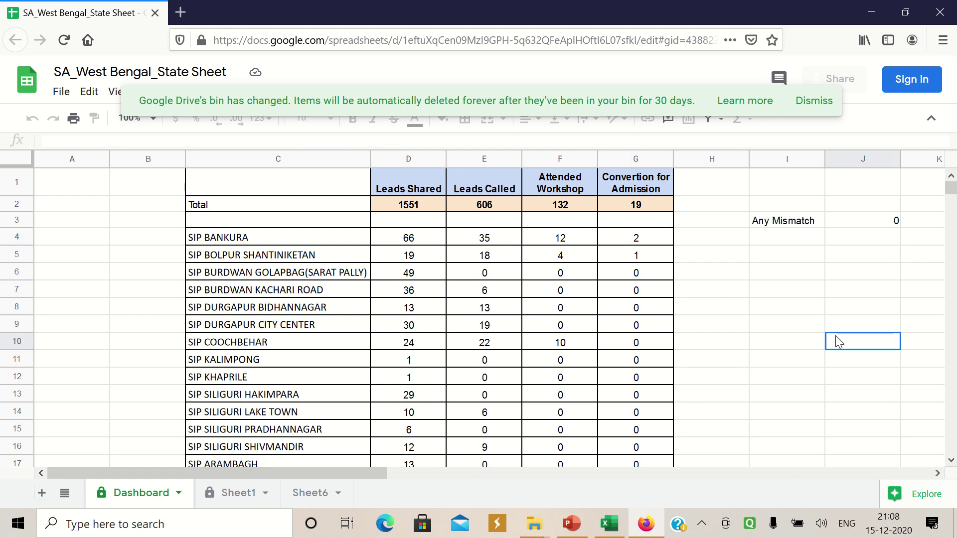
pyautogui.press('Down')
pyautogui.press('Down')
pyautogui.press('Down')
pyautogui.press('Down')
pyautogui.press('Down')
pyautogui.press('Down')
pyautogui.press('Down')
pyautogui.press('Down')
pyautogui.press('Down')
pyautogui.press('Down')
pyautogui.press('Down')
pyautogui.press('Down')
pyautogui.press('Down')
pyautogui.press('Down')
pyautogui.press('Down')
pyautogui.press('Down')
pyautogui.press('Down')
pyautogui.press('Down')
pyautogui.press('Down')
pyautogui.press('Down')
pyautogui.press('Down')
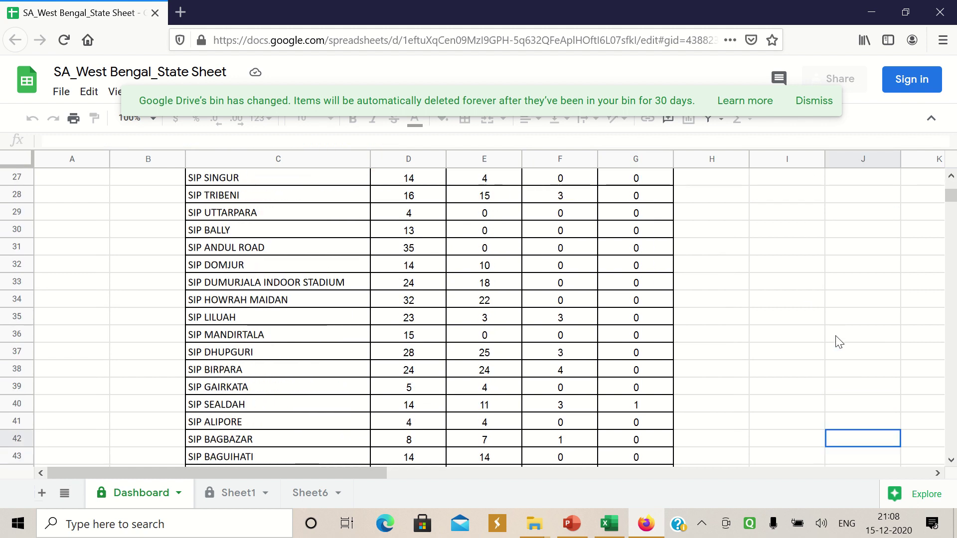
pyautogui.press('Up')
pyautogui.press('Up')
pyautogui.press('Up')
pyautogui.press('Up')
pyautogui.press('Up')
pyautogui.press('Up')
pyautogui.press('Up')
pyautogui.press('Up')
pyautogui.press('Up')
pyautogui.press('Up')
pyautogui.press('Up')
pyautogui.press('Up')
pyautogui.press('Up')
pyautogui.press('Up')
pyautogui.press('Up')
pyautogui.press('Up')
pyautogui.press('Up')
pyautogui.press('Up')
pyautogui.press('Up')
pyautogui.press('Up')
pyautogui.press('Up')
pyautogui.press('Up')
pyautogui.press('Up')
pyautogui.press('Up')
pyautogui.press('Up')
pyautogui.press('Up')
pyautogui.press('Up')
pyautogui.press('Up')
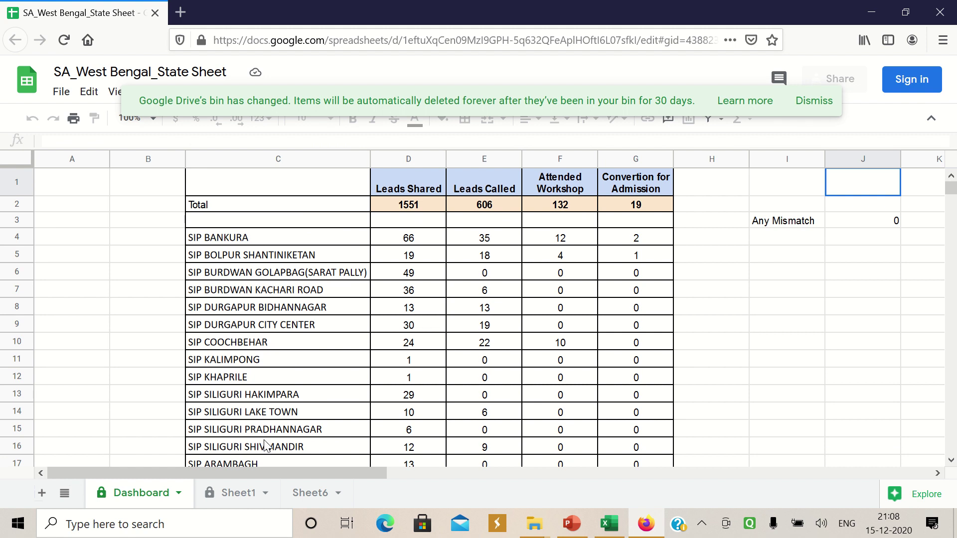
# Step: Open Sheet1 and examine the row 8 lead's details across to the Status / Remarks column
pyautogui.click(235, 492)
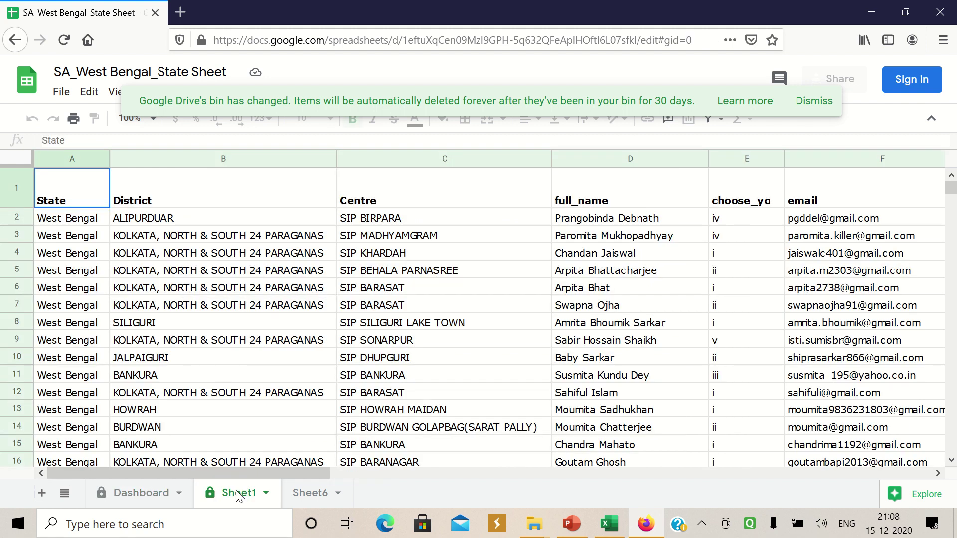
pyautogui.click(349, 330)
pyautogui.press('Right')
pyautogui.press('Right')
pyautogui.press('Right')
pyautogui.press('Right')
pyautogui.press('Right')
pyautogui.press('Right')
pyautogui.press('Right')
pyautogui.press('Right')
pyautogui.press('Right')
pyautogui.press('Right')
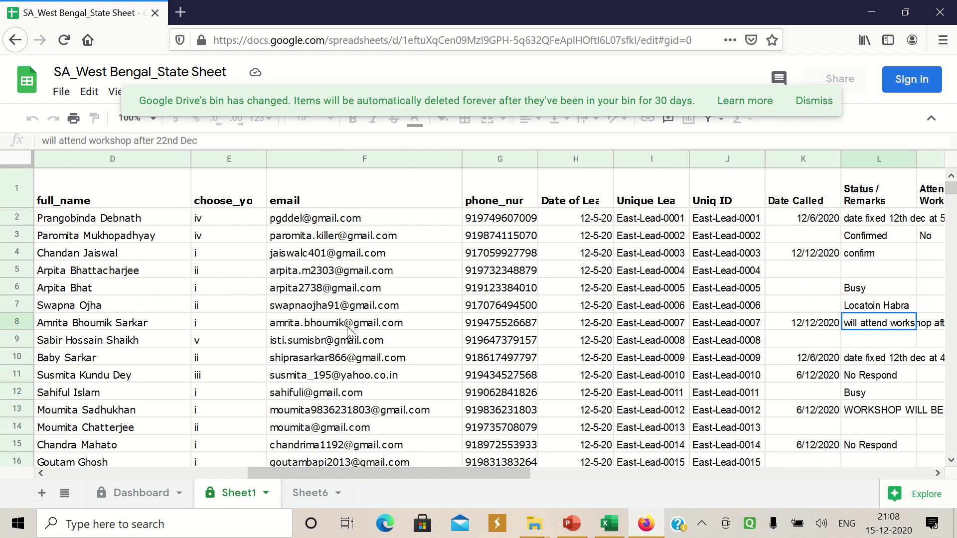
# Step: Review the date called, status, workshop attendance and admission entries of the leads down Sheet1 to about row 209
pyautogui.press('Down')
pyautogui.press('Down')
pyautogui.press('Down')
pyautogui.press('Down')
pyautogui.press('Down')
pyautogui.press('Down')
pyautogui.press('Down')
pyautogui.press('Down')
pyautogui.press('Down')
pyautogui.press('Down')
pyautogui.press('Down')
pyautogui.press('Down')
pyautogui.press('Down')
pyautogui.press('Down')
pyautogui.press('Down')
pyautogui.press('Down')
pyautogui.press('Down')
pyautogui.press('Down')
pyautogui.press('Down')
pyautogui.press('Down')
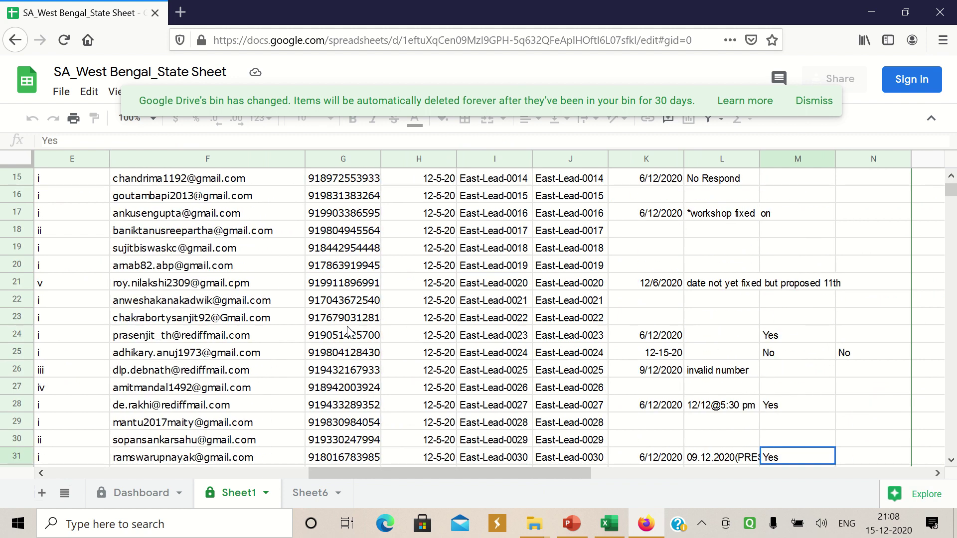
pyautogui.press('Down')
pyautogui.press('Down')
pyautogui.press('Down')
pyautogui.press('Down')
pyautogui.press('Down')
pyautogui.press('Down')
pyautogui.press('Down')
pyautogui.press('Down')
pyautogui.press('Down')
pyautogui.press('Down')
pyautogui.press('Down')
pyautogui.press('Down')
pyautogui.press('Down')
pyautogui.press('Down')
pyautogui.press('Down')
pyautogui.press('Down')
pyautogui.press('Down')
pyautogui.press('Down')
pyautogui.press('Down')
pyautogui.press('Down')
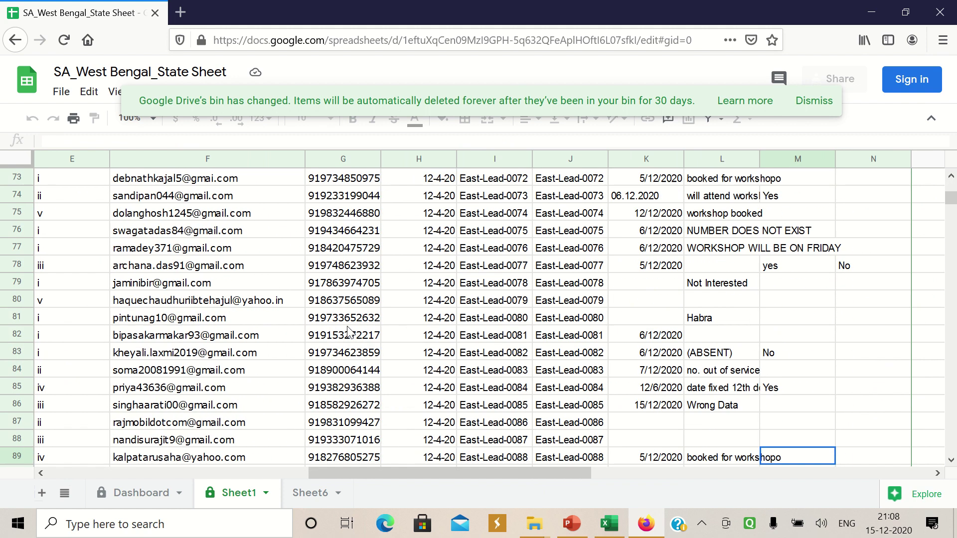
pyautogui.press('Down')
pyautogui.press('Down')
pyautogui.press('Down')
pyautogui.press('Down')
pyautogui.press('Down')
pyautogui.press('Down')
pyautogui.press('Down')
pyautogui.press('Down')
pyautogui.press('Down')
pyautogui.press('Down')
pyautogui.press('Down')
pyautogui.press('Down')
pyautogui.press('Down')
pyautogui.press('Down')
pyautogui.press('Down')
pyautogui.press('Down')
pyautogui.press('Down')
pyautogui.press('Down')
pyautogui.press('Down')
pyautogui.press('Down')
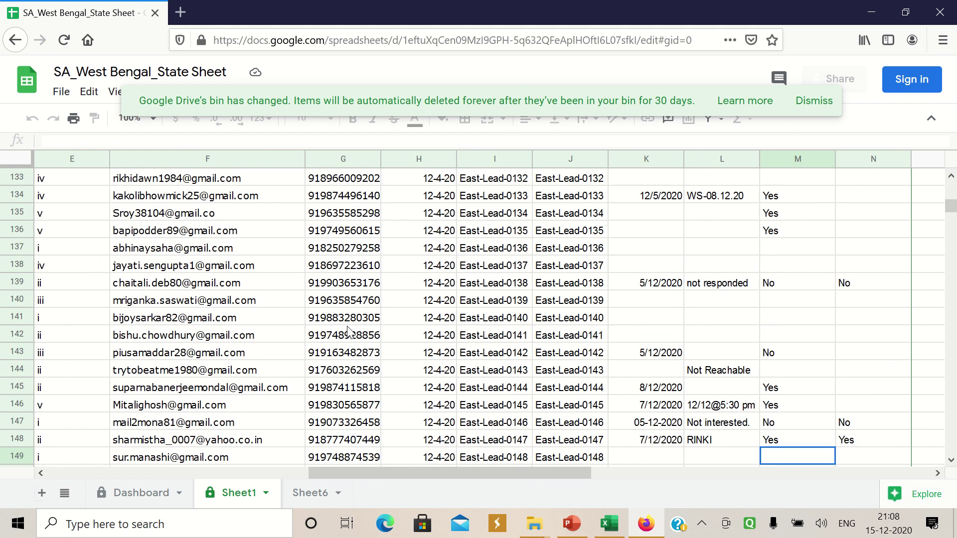
pyautogui.press('Down')
pyautogui.press('Down')
pyautogui.press('Down')
pyautogui.press('Down')
pyautogui.press('Down')
pyautogui.press('Down')
pyautogui.press('Down')
pyautogui.press('Down')
pyautogui.press('Down')
pyautogui.press('Down')
pyautogui.press('Down')
pyautogui.press('Down')
pyautogui.press('Down')
pyautogui.press('Down')
pyautogui.press('Down')
pyautogui.press('Down')
pyautogui.press('Down')
pyautogui.press('Down')
pyautogui.press('Down')
pyautogui.press('Down')
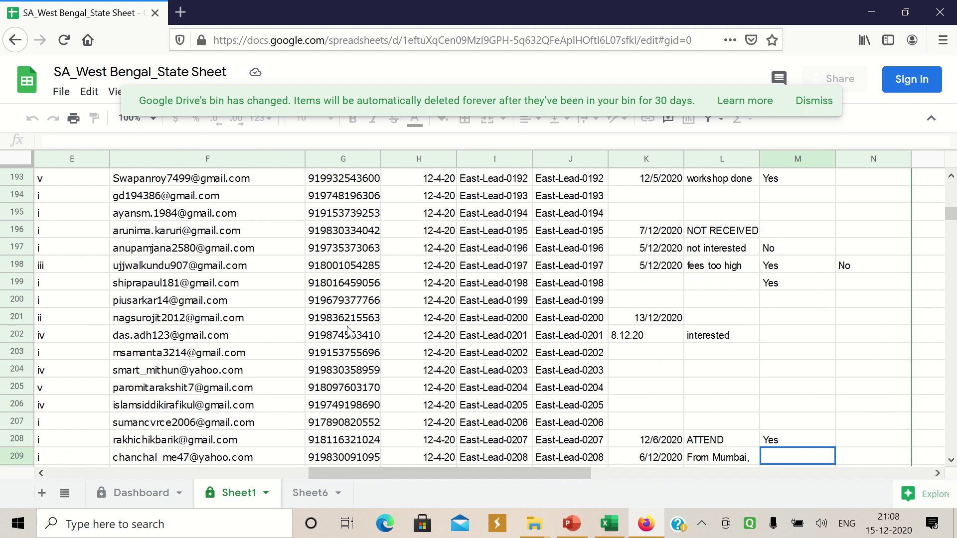
# Step: Review the date called, remarks, workshop attendance and admission entries of the leads in Sheet1 from row 209 to about row 250
pyautogui.press('Down')
pyautogui.press('Down')
pyautogui.press('Down')
pyautogui.press('Down')
pyautogui.press('Down')
pyautogui.press('Down')
pyautogui.press('Down')
pyautogui.press('Down')
pyautogui.press('Down')
pyautogui.press('Down')
pyautogui.press('Down')
pyautogui.press('Down')
pyautogui.press('Down')
pyautogui.press('Down')
pyautogui.press('Down')
pyautogui.press('Down')
pyautogui.press('Down')
pyautogui.press('Down')
pyautogui.press('Down')
pyautogui.press('Down')
pyautogui.press('Up')
pyautogui.press('Up')
pyautogui.press('Up')
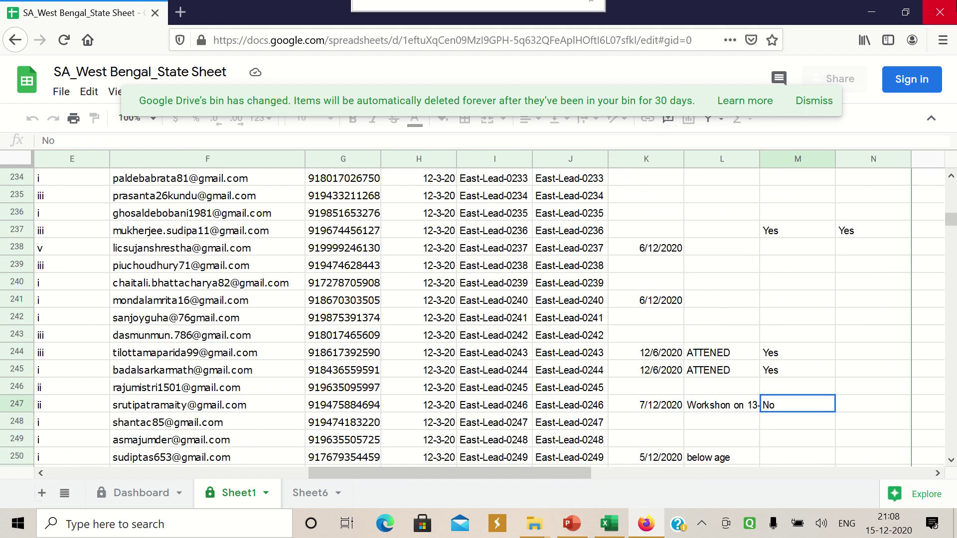
# Step: Close the West Bengal state sheet, the Excel workbook and the SIP EAST FB Workshop AD folder window to return to the desktop
pyautogui.hotkey('alt', 'Tab')
pyautogui.click(945, 11)
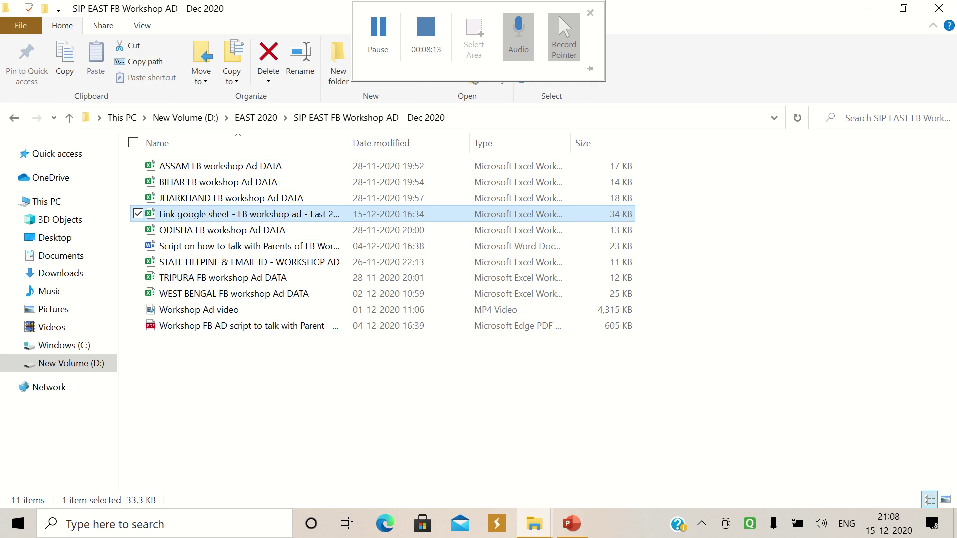
pyautogui.click(947, 11)
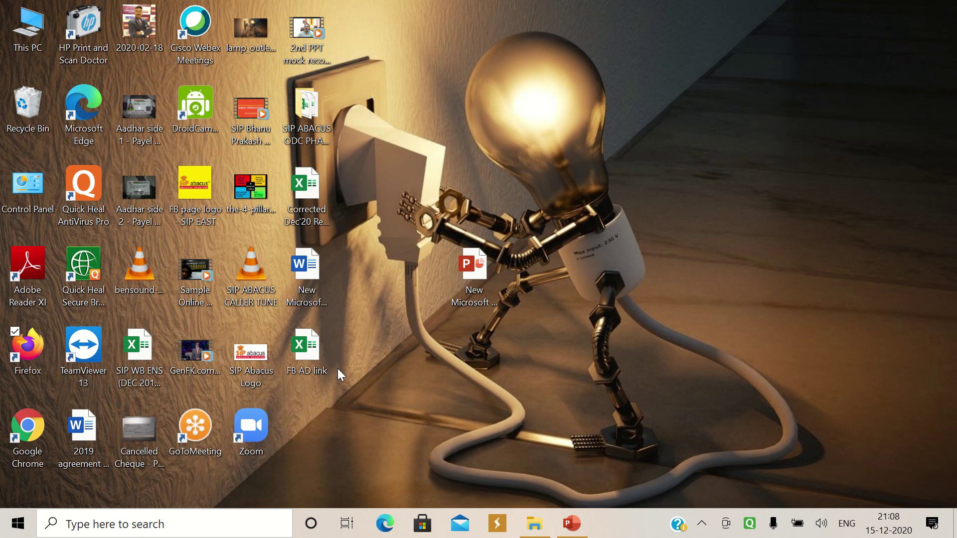
# Step: Open the FB AD link workbook from the desktop and follow the Google Sheets link in cell A1
pyautogui.doubleClick(303, 355)
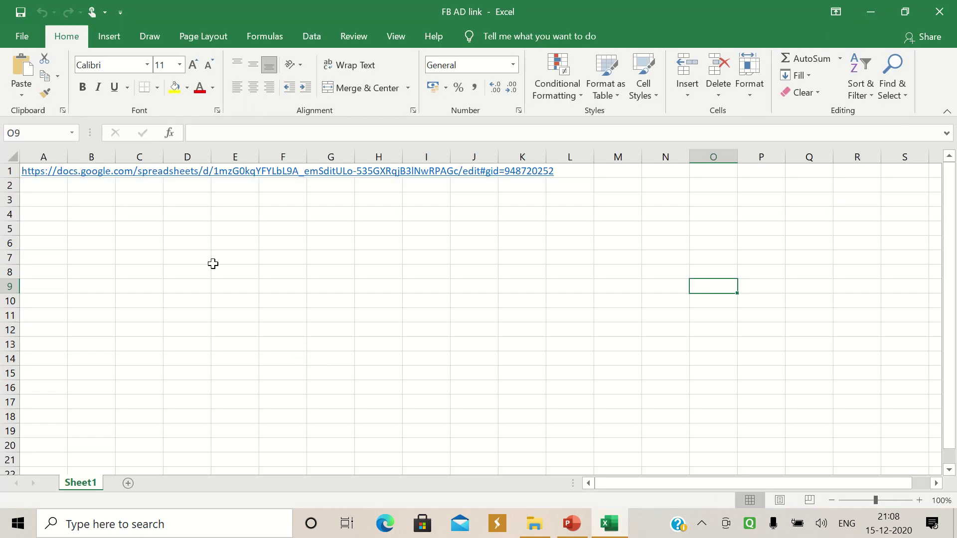
pyautogui.click(81, 171)
pyautogui.click(47, 173)
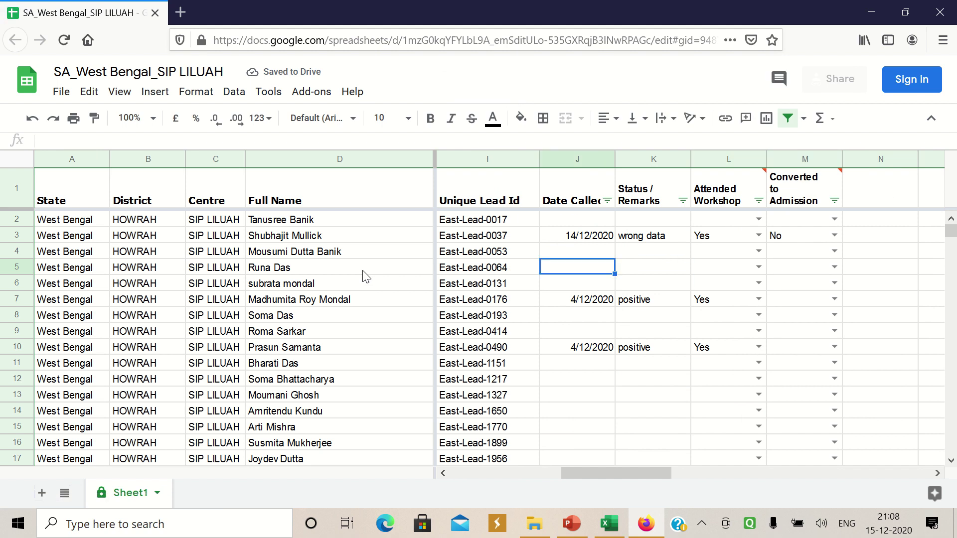
# Step: Examine the Date Called, Status / Remarks, Attended Workshop and Converted to Admission entries of lead East-Lead-0037 in row 3
pyautogui.press('Right')
pyautogui.press('Up')
pyautogui.press('Up')
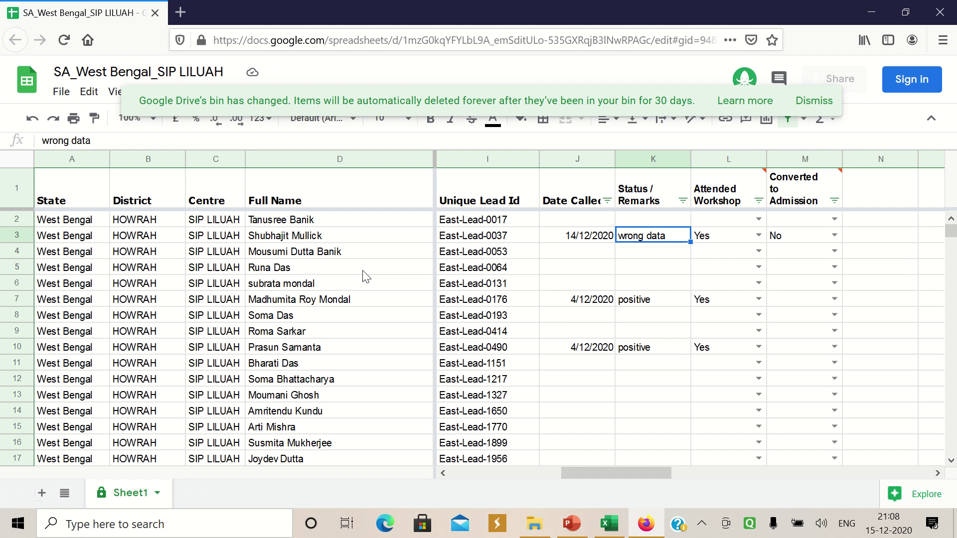
pyautogui.press('Right')
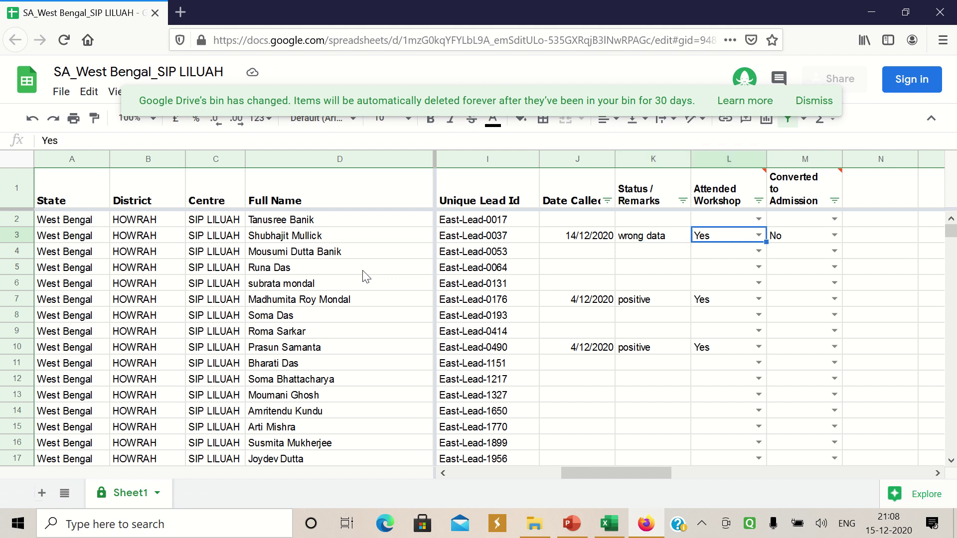
pyautogui.press('Left')
pyautogui.press('Left')
pyautogui.press('Right')
pyautogui.press('Right')
pyautogui.press('Right')
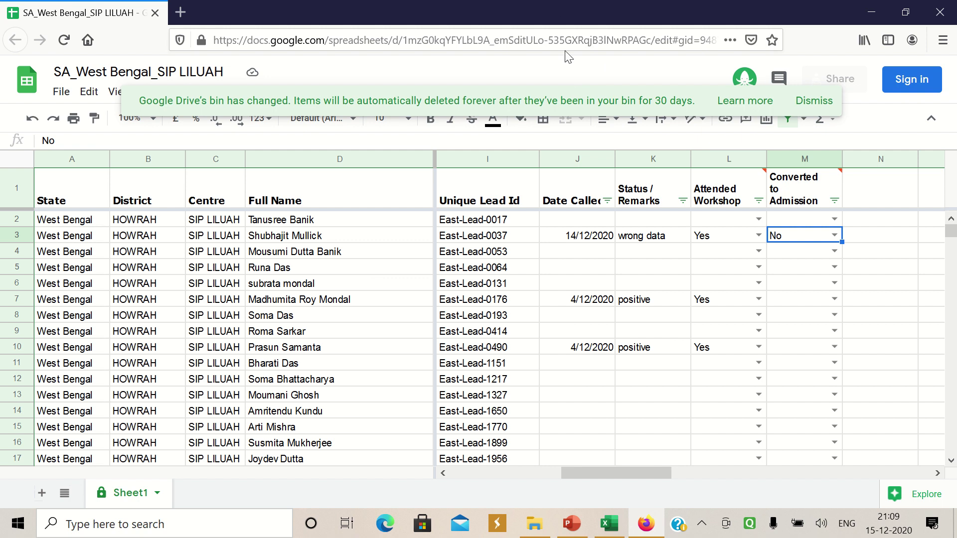
pyautogui.moveTo(558, 15)
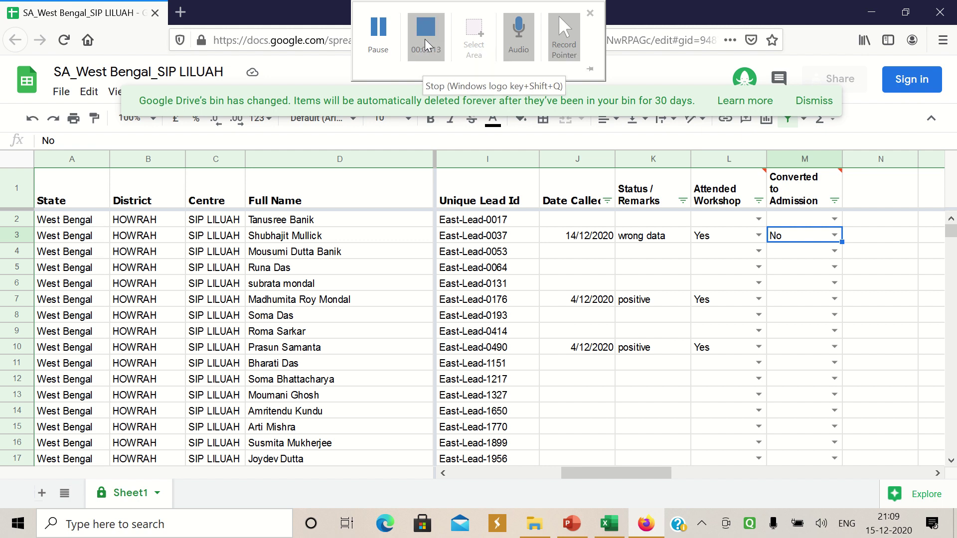
pyautogui.click(674, 240)
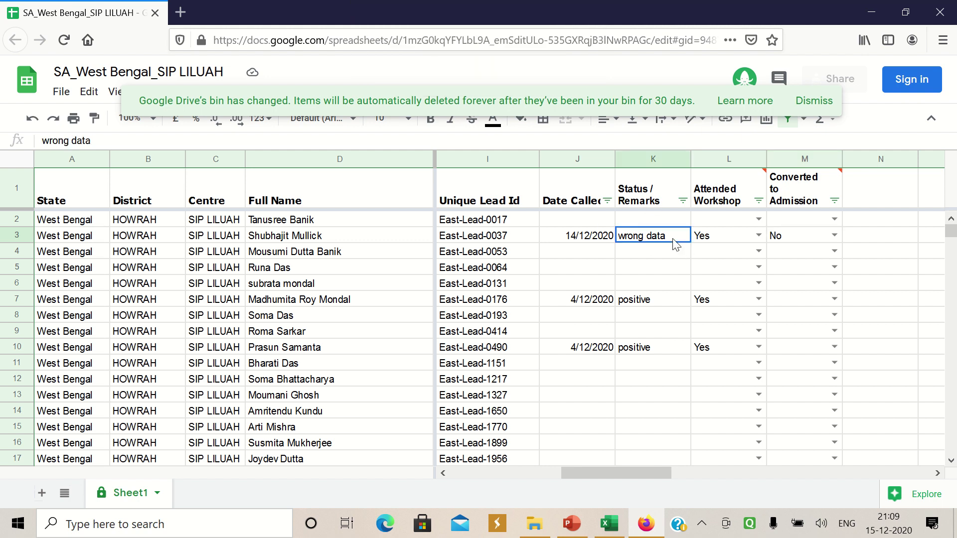